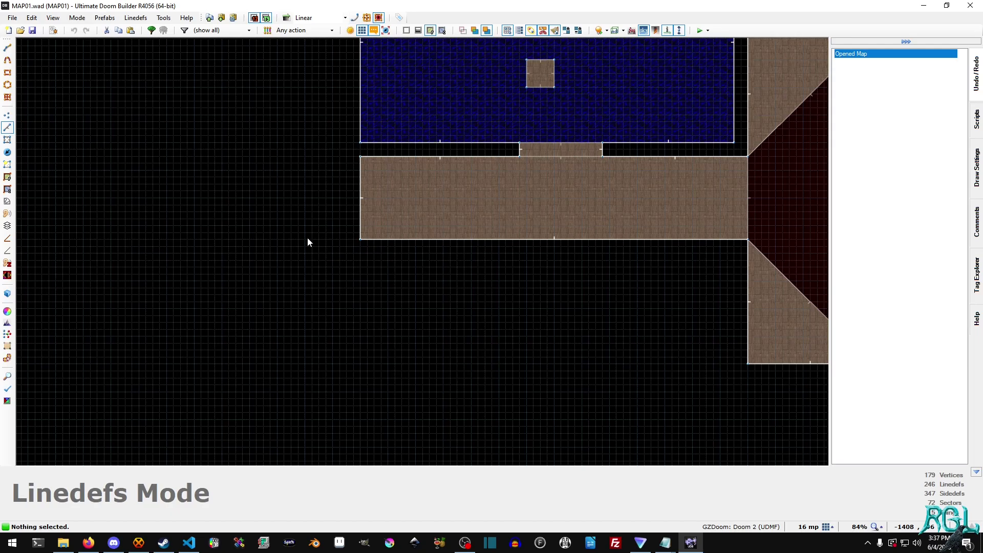
# - Draw a 64×192 rectangular sector against the west end of the long corridor, matching the corridor's full width
pyautogui.scroll(-2, 300, 215)
pyautogui.moveTo(300, 177); pyautogui.dragTo(389, 236, button='middle')
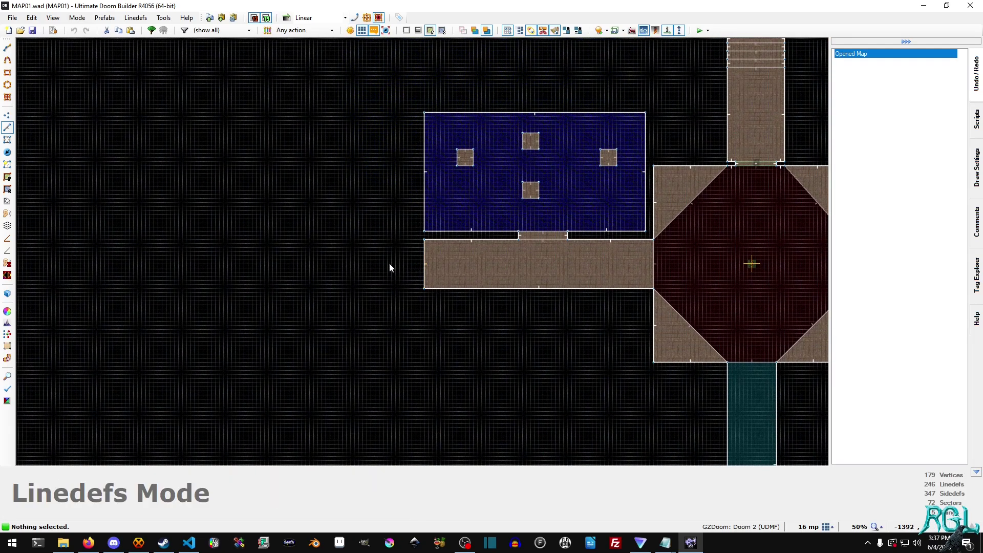
pyautogui.moveTo(349, 200); pyautogui.dragTo(350, 253, button='middle')
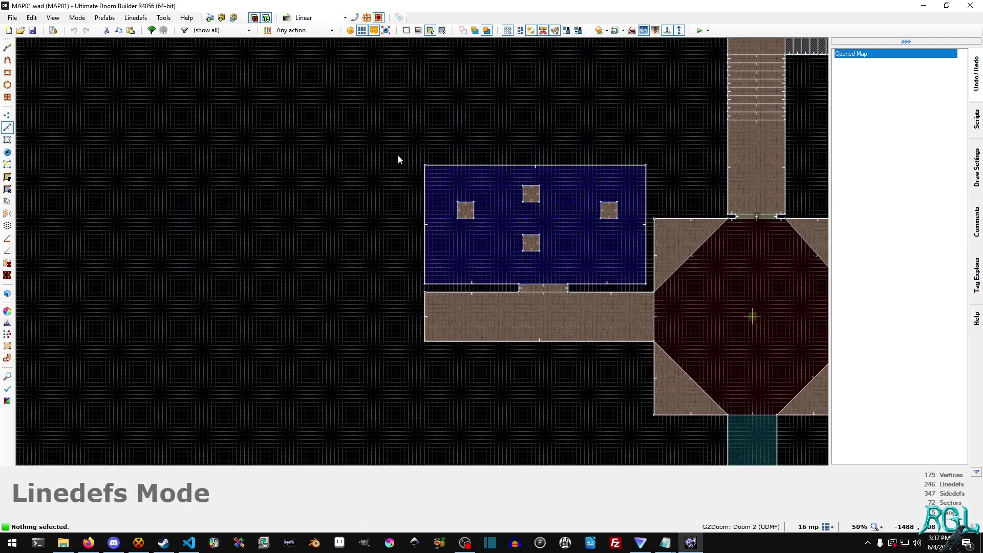
pyautogui.moveTo(562, 293); pyautogui.dragTo(549, 198, button='middle')
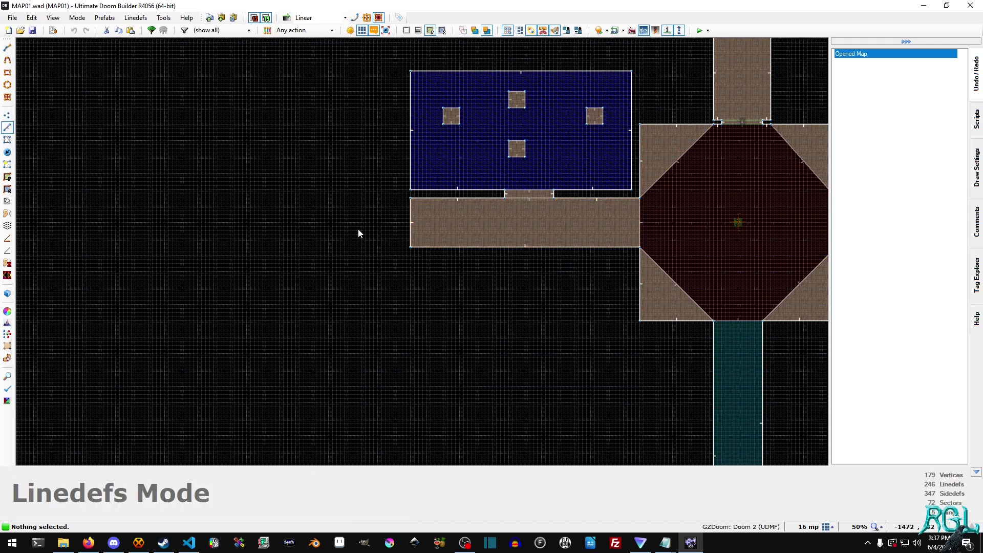
pyautogui.scroll(3, 381, 229)
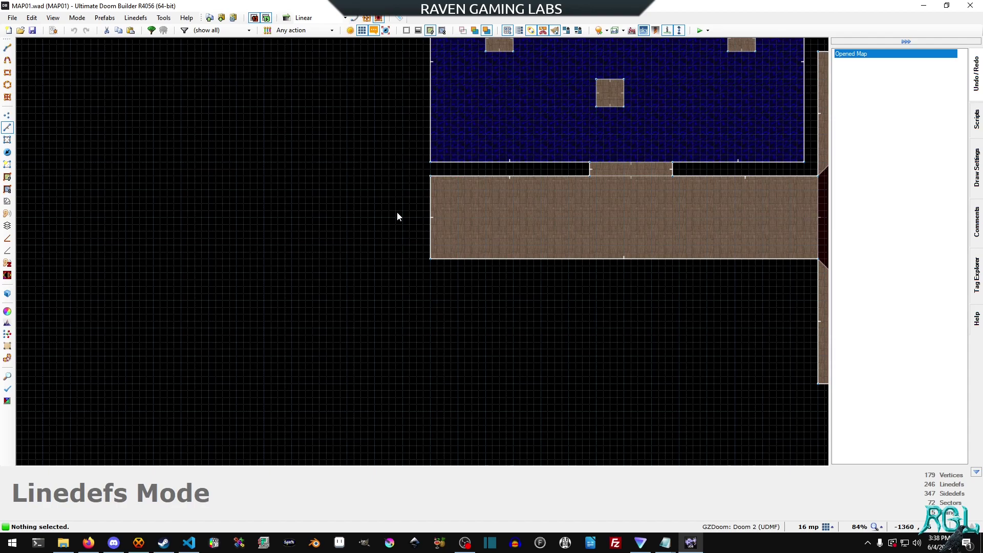
pyautogui.hotkey('ctrl', 'shift', 'd')
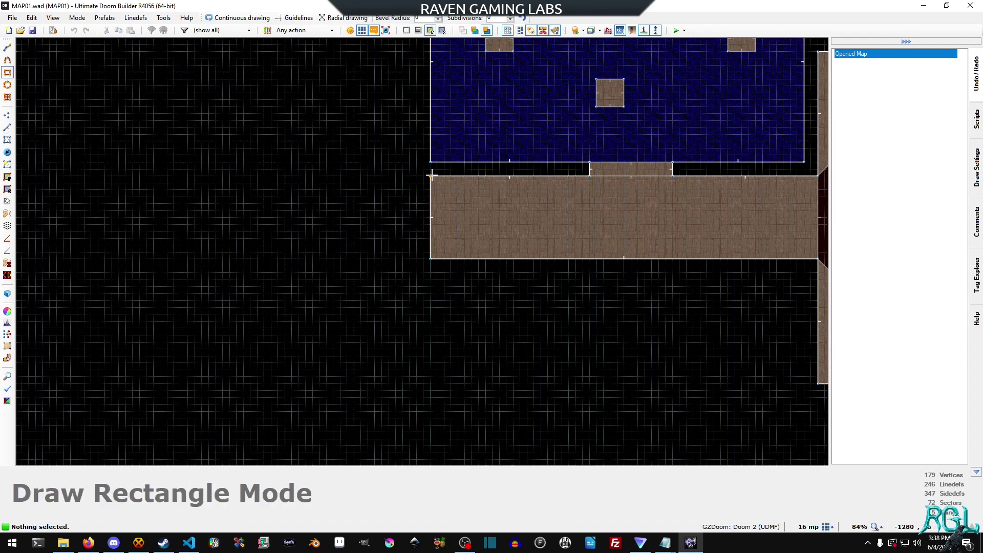
pyautogui.moveTo(432, 176); pyautogui.dragTo(402, 260)
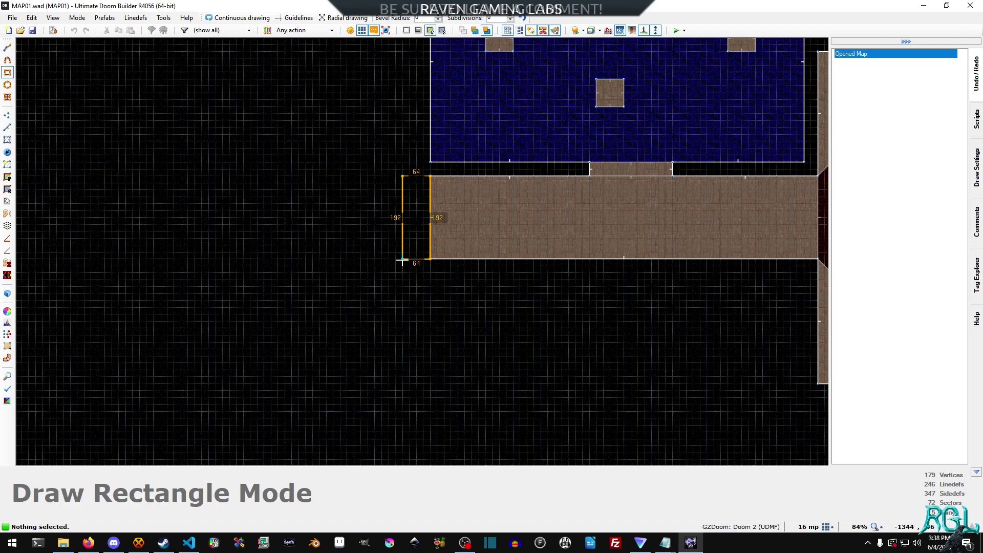
pyautogui.moveTo(402, 261); pyautogui.dragTo(402, 261)
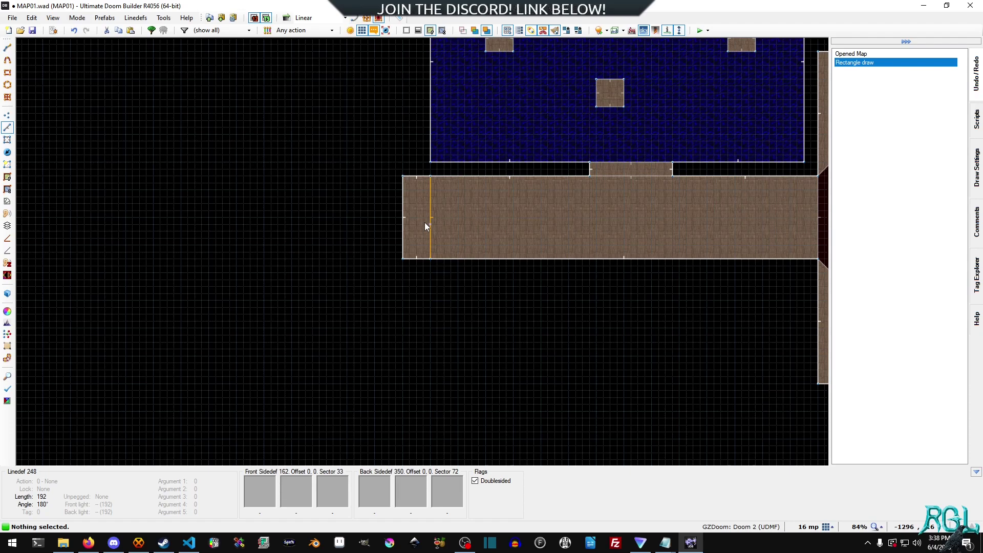
# - Draw a 192×192 square sector against the west side of the narrow sector at the corridor's end
pyautogui.hotkey('ctrl', 'shift', 'd')
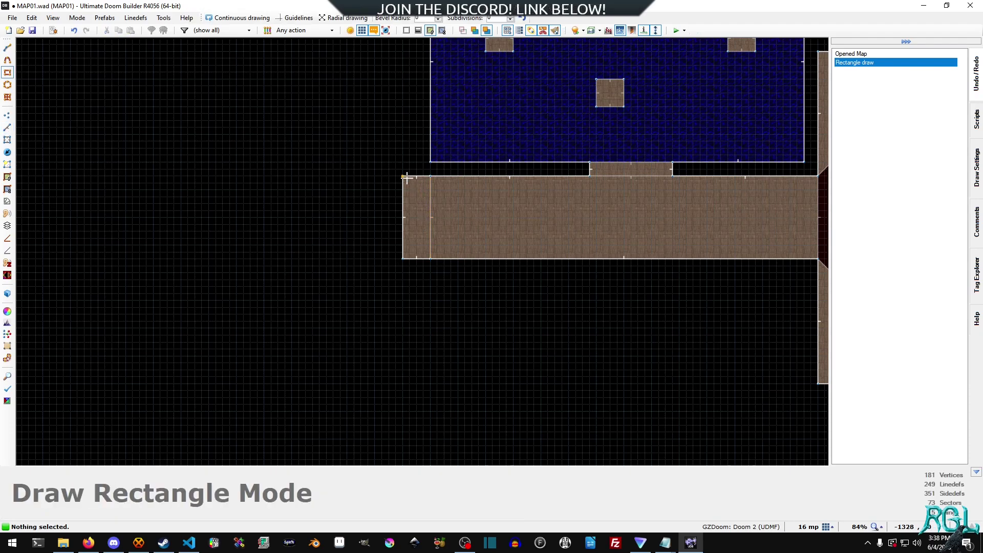
pyautogui.click(403, 177)
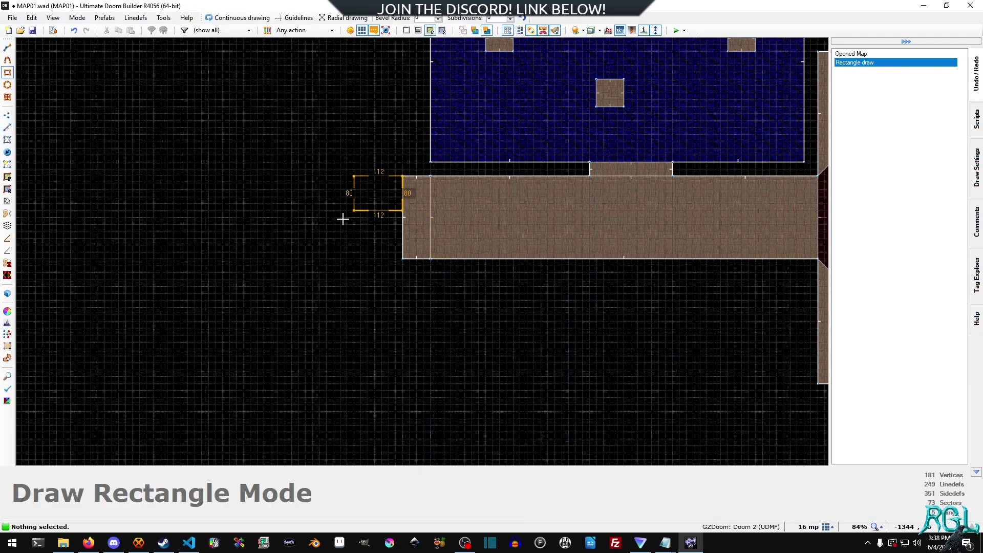
pyautogui.click(319, 260)
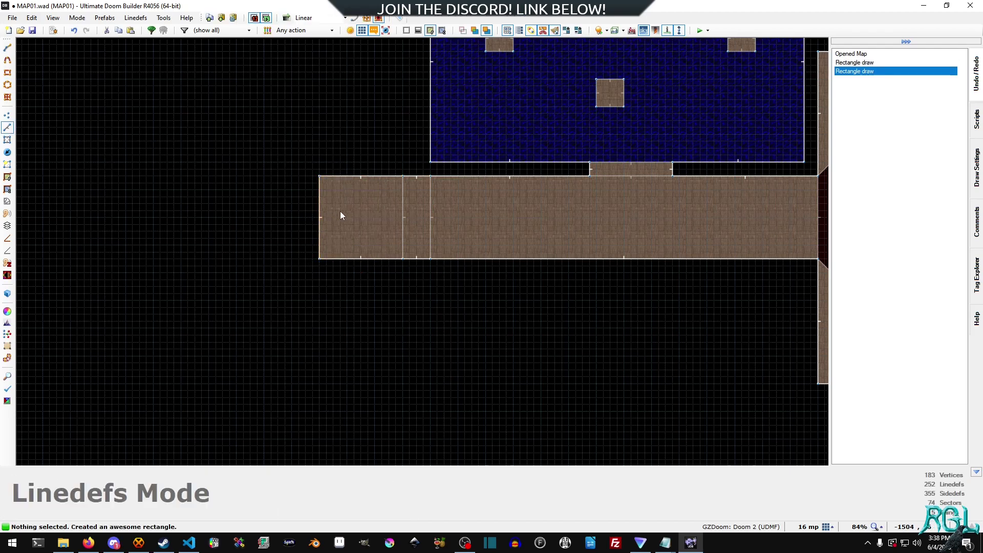
pyautogui.moveTo(339, 211); pyautogui.dragTo(411, 253, button='middle')
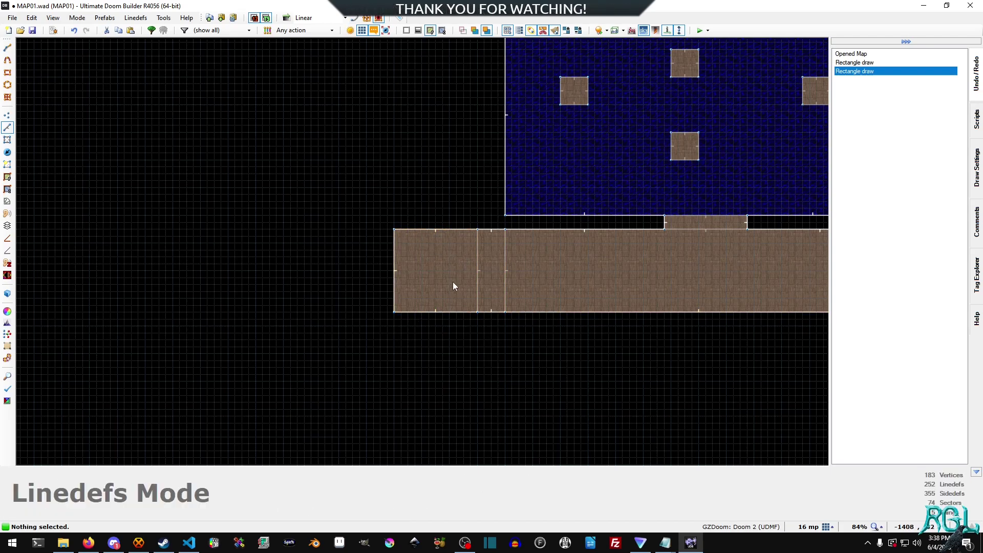
pyautogui.moveTo(674, 415); pyautogui.dragTo(511, 320, button='middle')
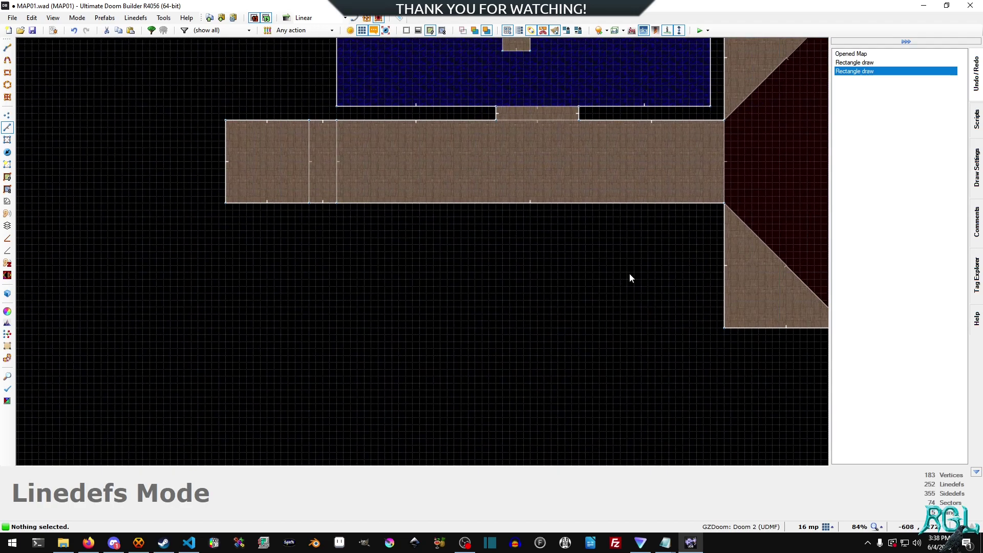
pyautogui.hotkey('ctrl', 'shift', 'd')
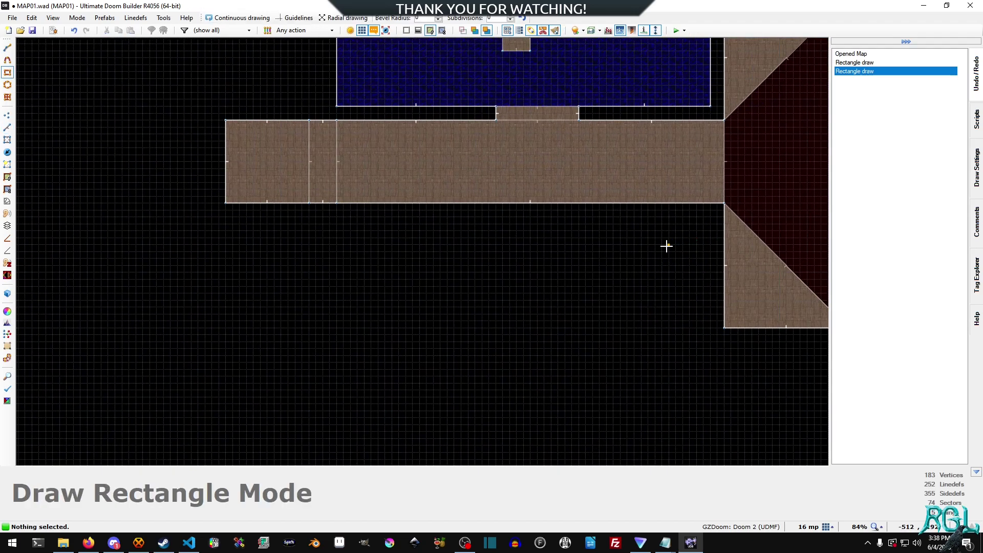
pyautogui.moveTo(666, 246); pyautogui.dragTo(643, 330)
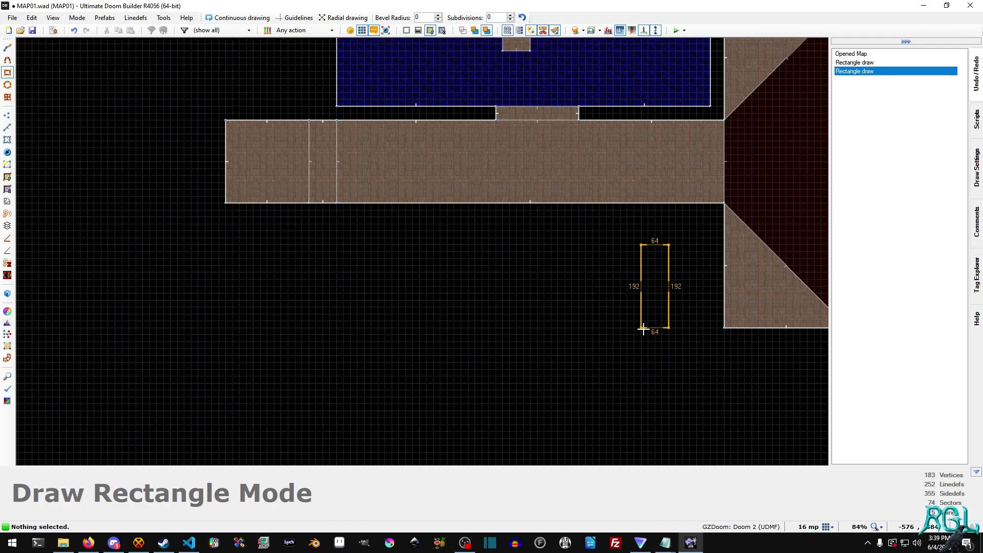
pyautogui.click(643, 329)
pyautogui.hotkey('ctrl', 'shift', 'd')
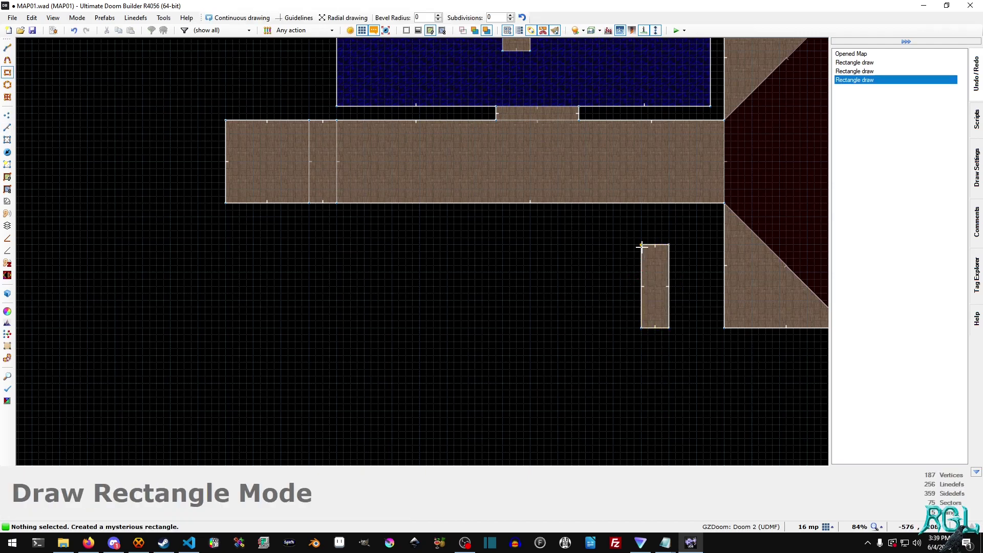
pyautogui.moveTo(641, 246); pyautogui.dragTo(582, 322)
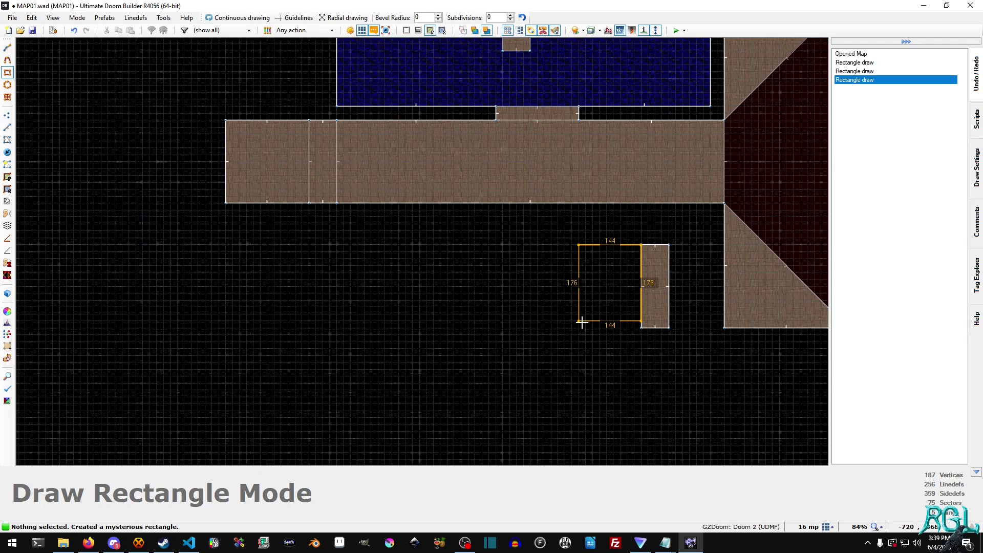
pyautogui.press('Escape')
pyautogui.hotkey('ctrl', 'z')
# - Draw a detached 192×192 square sector south of the corridor and a narrow sector of equal height along its west side
pyautogui.press('r')
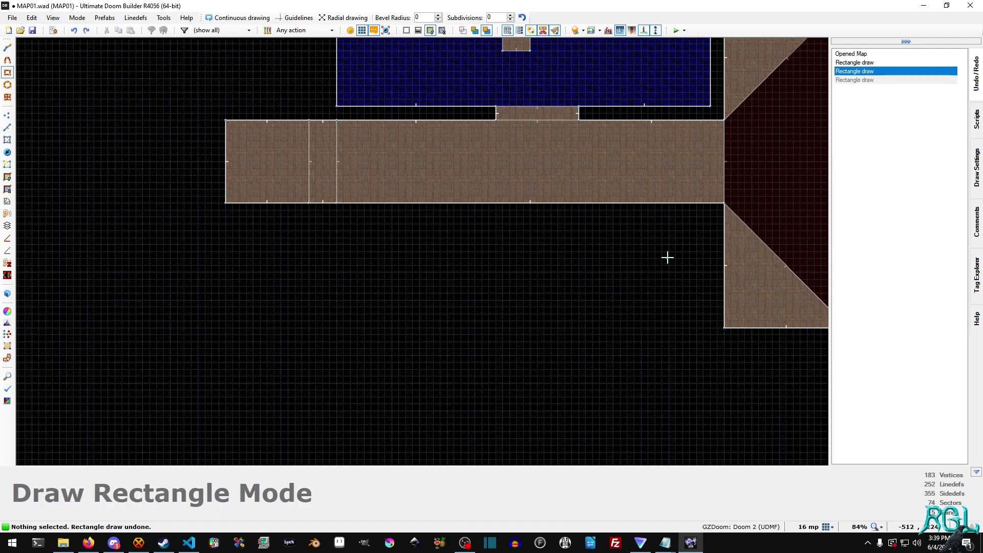
pyautogui.moveTo(669, 245); pyautogui.dragTo(585, 327)
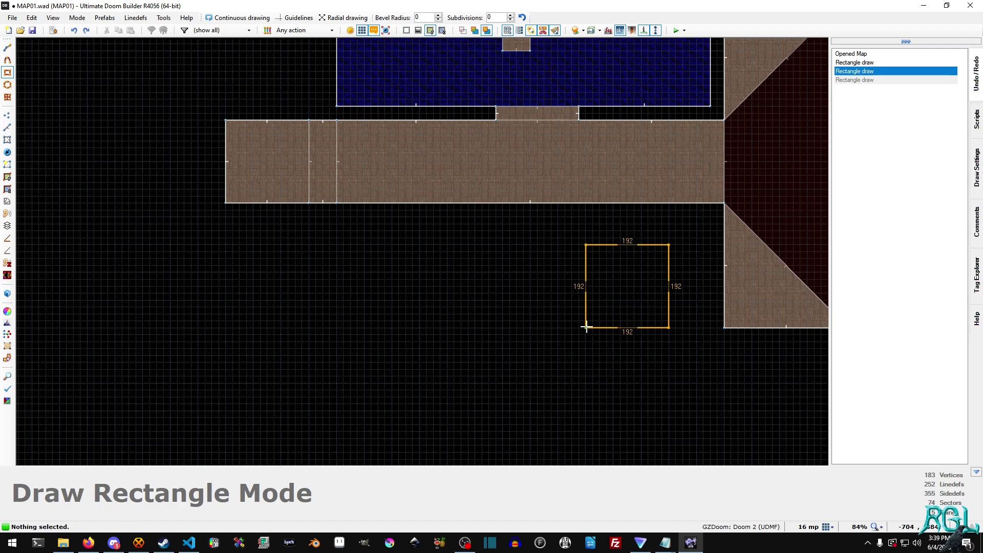
pyautogui.hotkey('ctrl', 'shift', 'd')
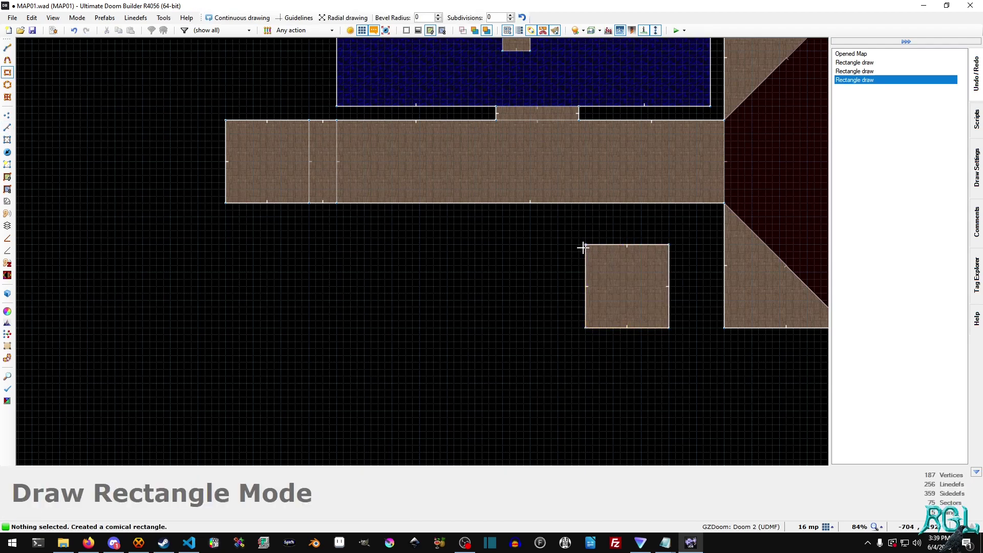
pyautogui.click(583, 247)
pyautogui.moveTo(553, 326); pyautogui.dragTo(558, 327)
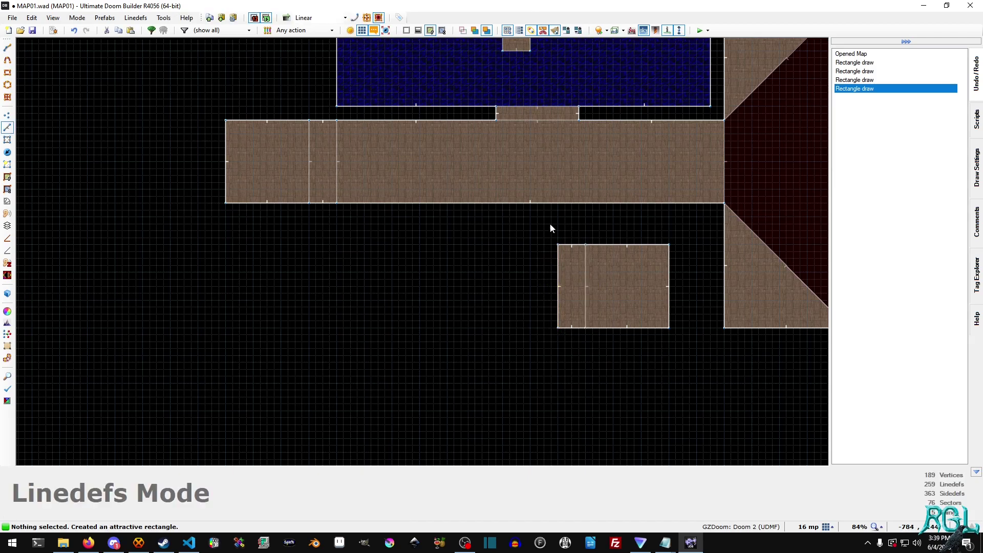
# - Draw a larger square room against the detached narrow sector's west side and flip the linedef between them
pyautogui.hotkey('shift', 'd')
pyautogui.moveTo(558, 218)
pyautogui.mouseDown()
pyautogui.moveTo(441, 339)
pyautogui.moveTo(440, 361)
pyautogui.moveTo(419, 354)
pyautogui.mouseUp()
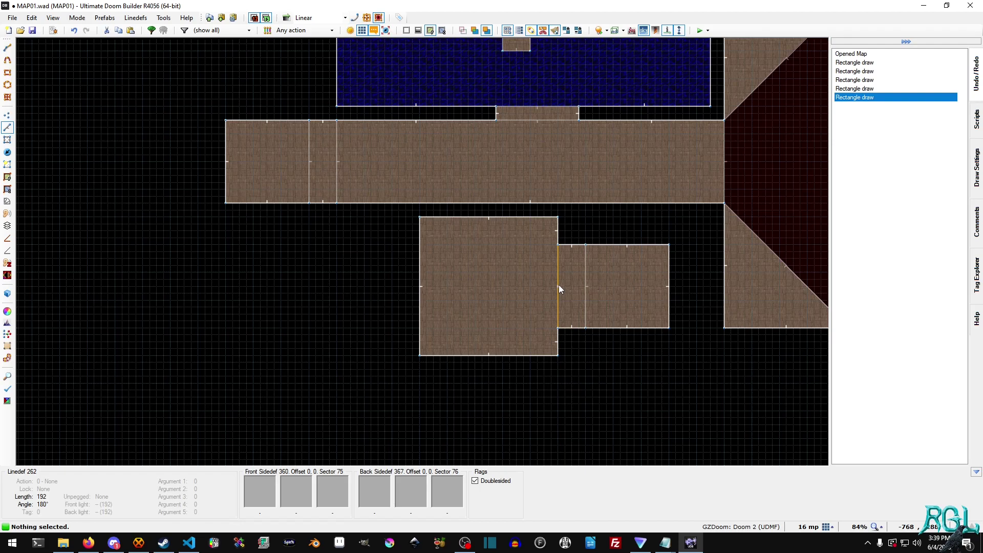
pyautogui.press('f')
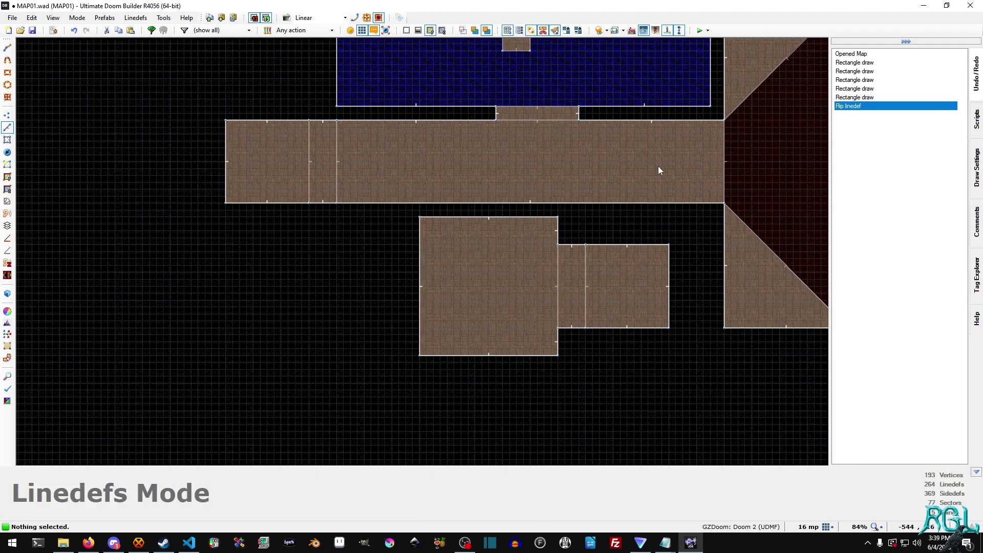
# - Assign action 156 Line Set Portal to the linedef between the corridor's narrow sector and its westernmost square sector
pyautogui.moveTo(438, 163)
pyautogui.mouseDown(button='middle')
pyautogui.moveTo(468, 173)
pyautogui.moveTo(439, 176)
pyautogui.mouseUp(button='middle')
pyautogui.click(309, 176)
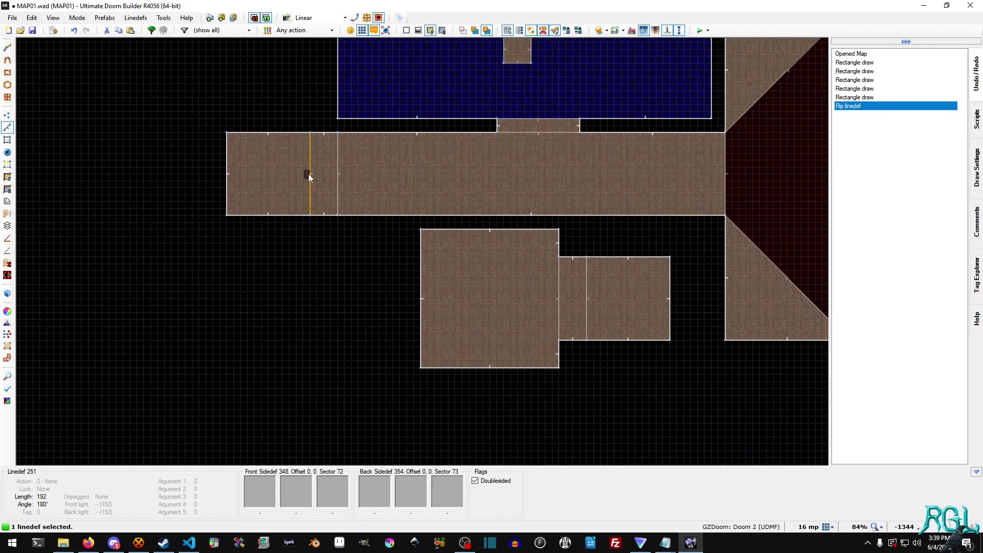
pyautogui.rightClick(309, 176)
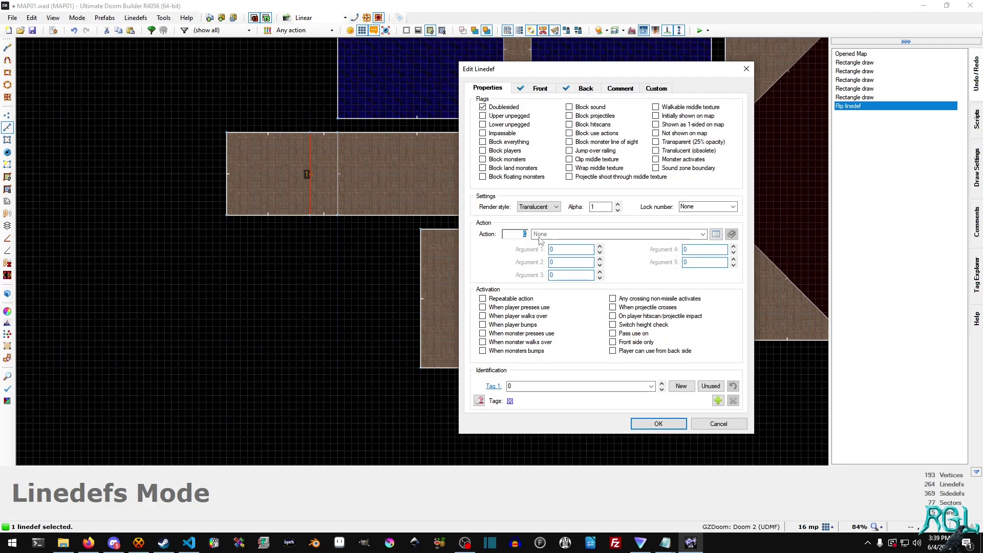
pyautogui.write('156')
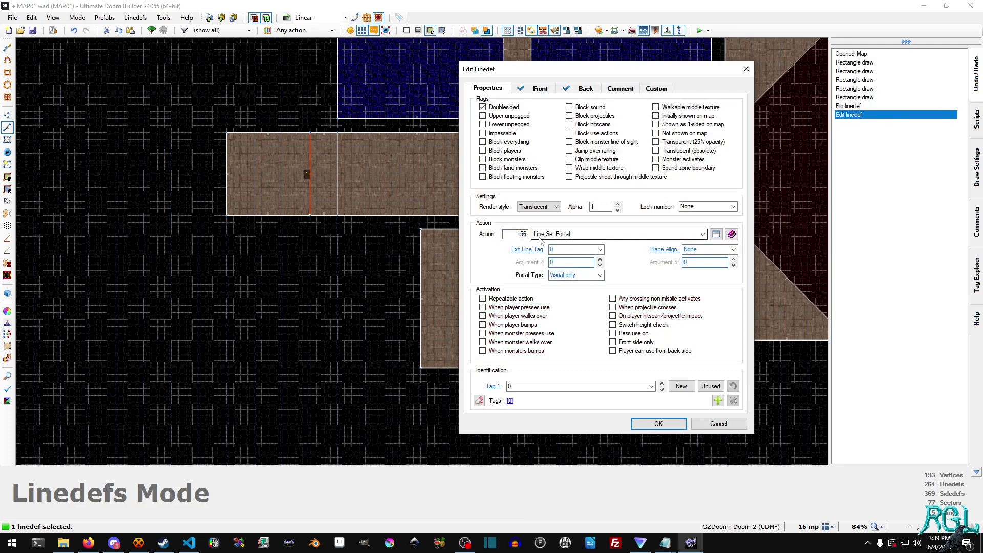
pyautogui.click(715, 234)
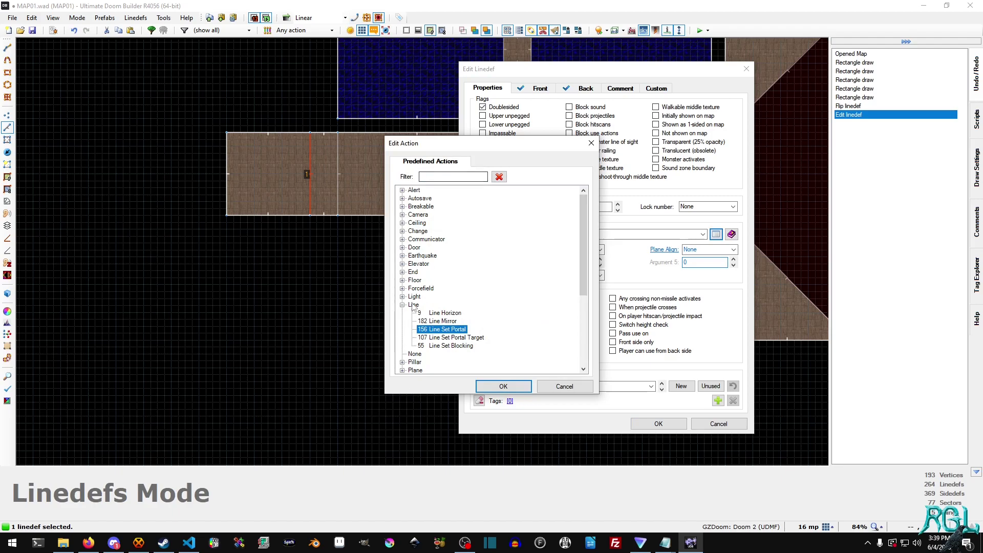
pyautogui.click(565, 386)
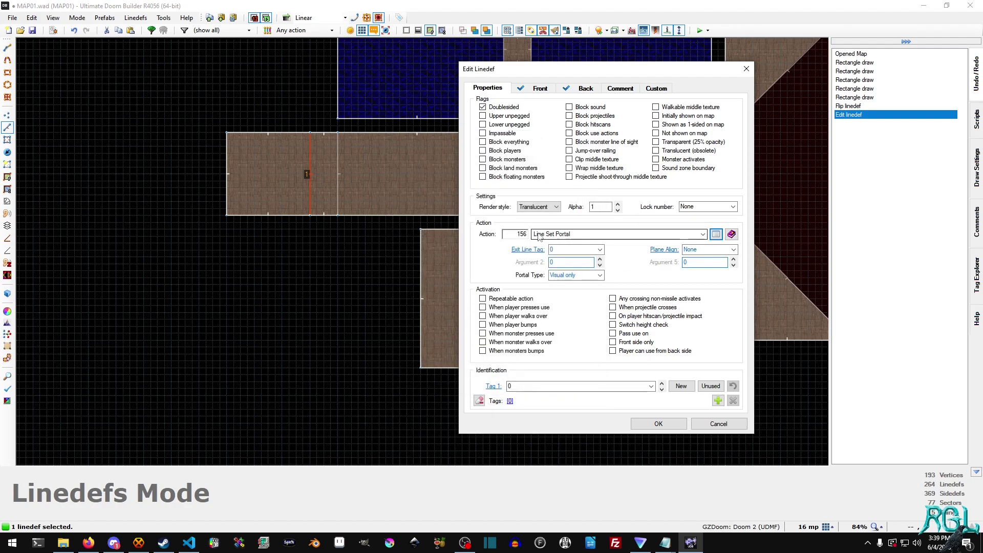
pyautogui.click(700, 235)
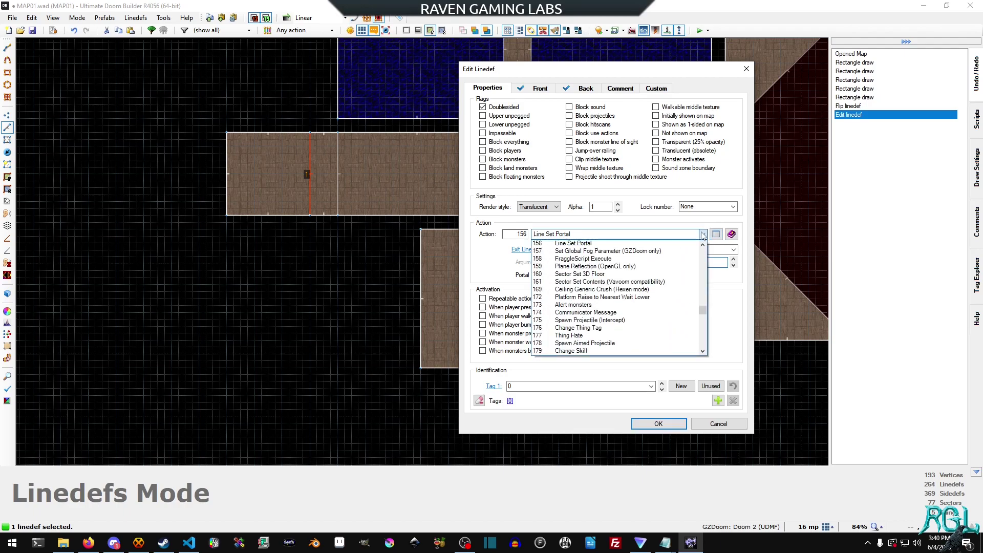
pyautogui.click(701, 235)
# - Set the portal's exit line tag to 2 and its portal type to Interactive
pyautogui.press('Tab')
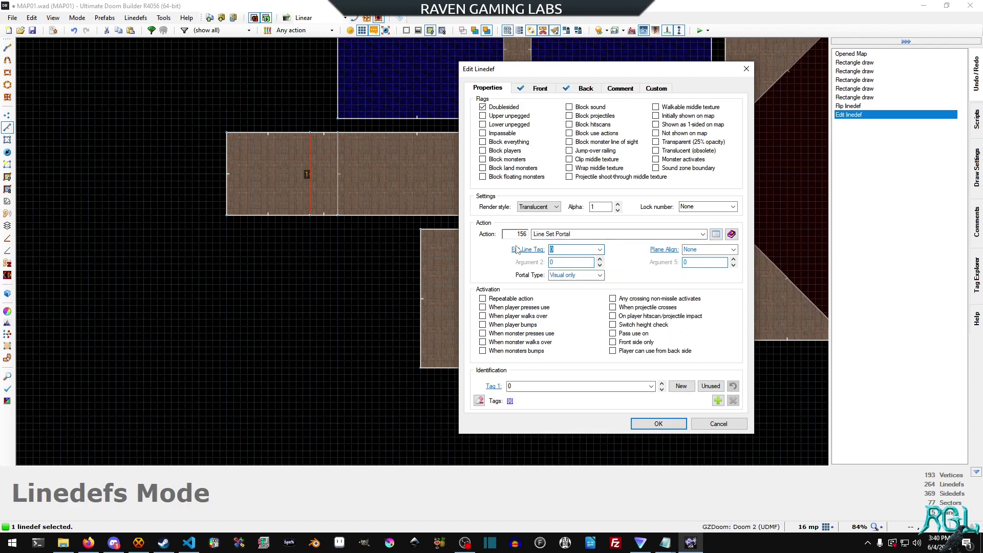
pyautogui.write('2')
pyautogui.click(735, 249)
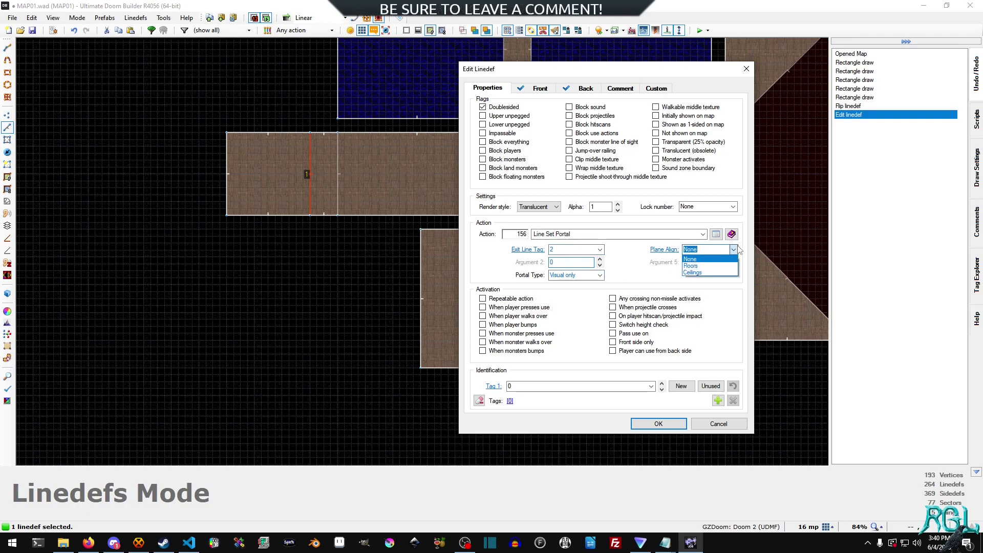
pyautogui.click(735, 250)
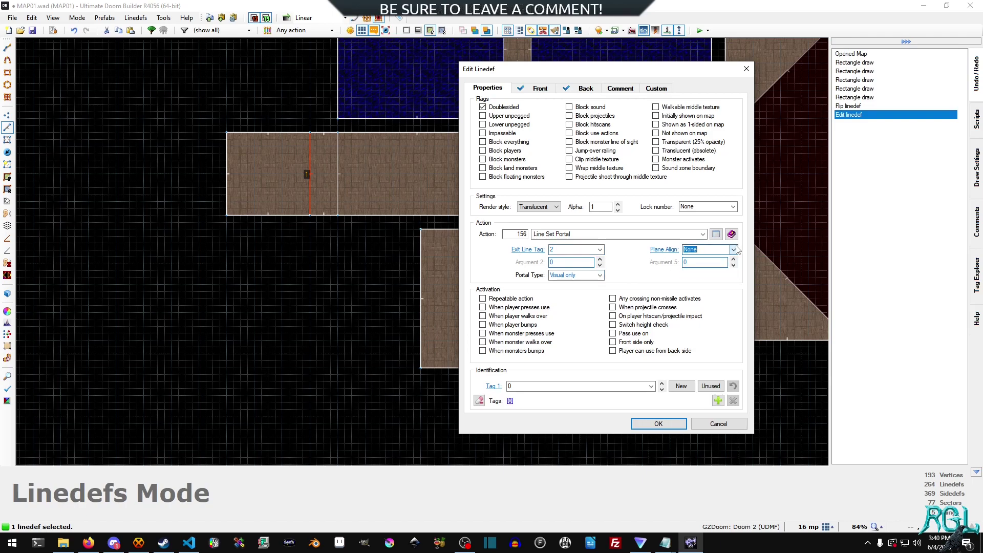
pyautogui.click(600, 277)
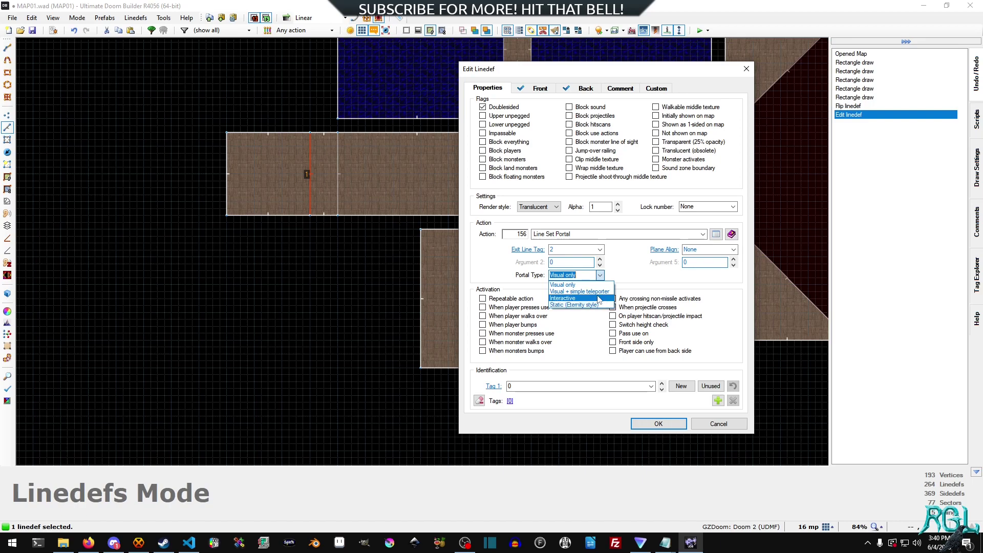
pyautogui.click(598, 299)
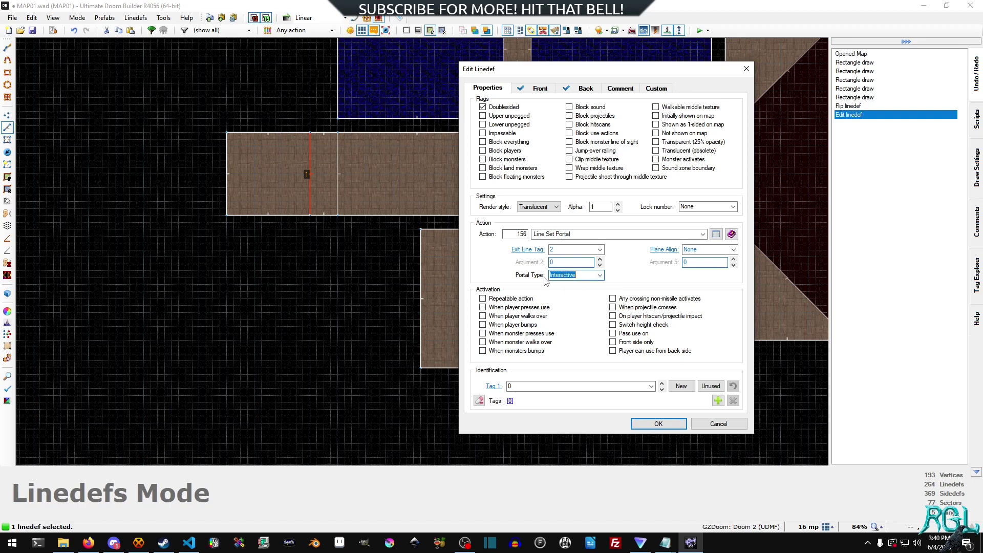
pyautogui.click(601, 275)
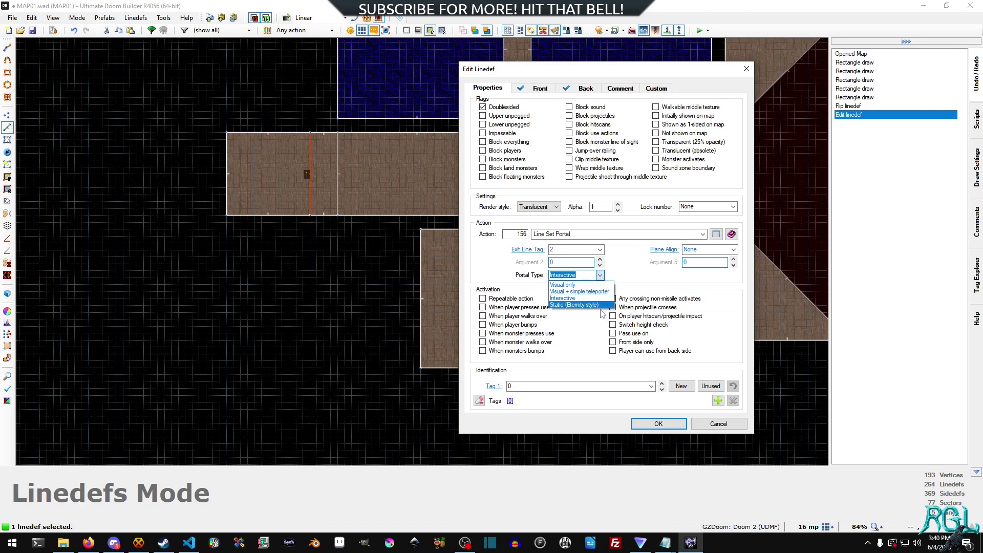
pyautogui.click(585, 298)
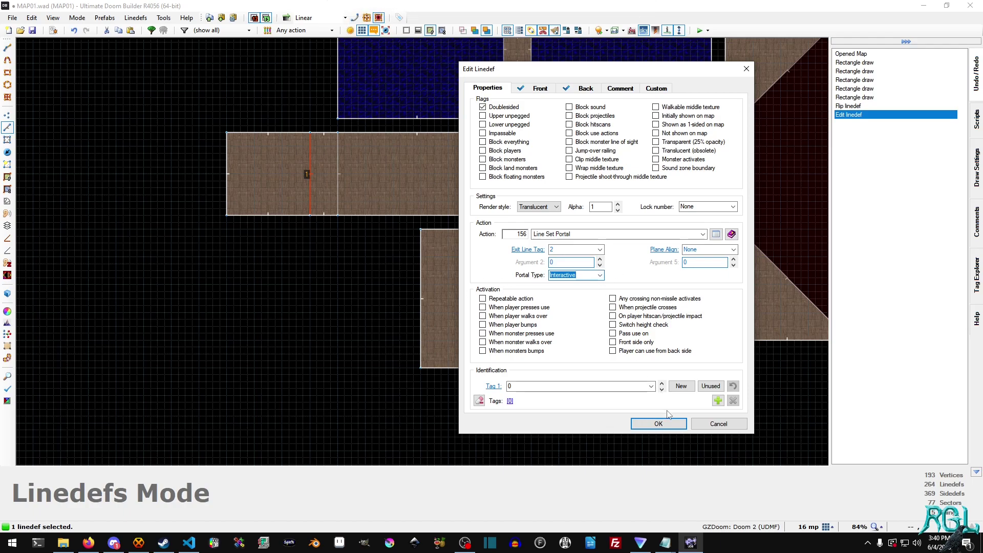
# - Give the corridor's portal linedef the unused tag 1 and apply its properties
pyautogui.click(710, 386)
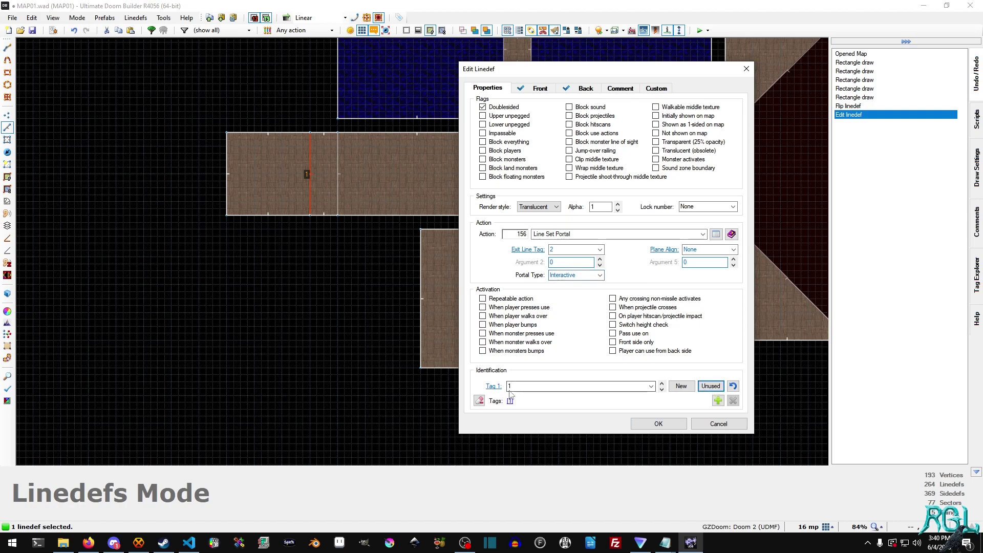
pyautogui.click(656, 423)
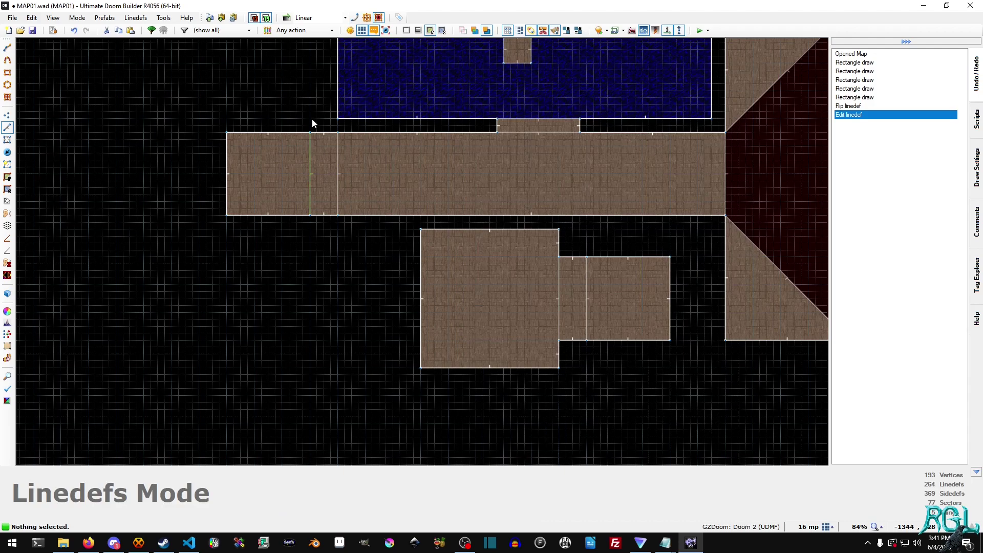
# - Give the linedef between the large detached room and its narrow sector the unused tag 2 and action 156 Line Set Portal
pyautogui.click(560, 302)
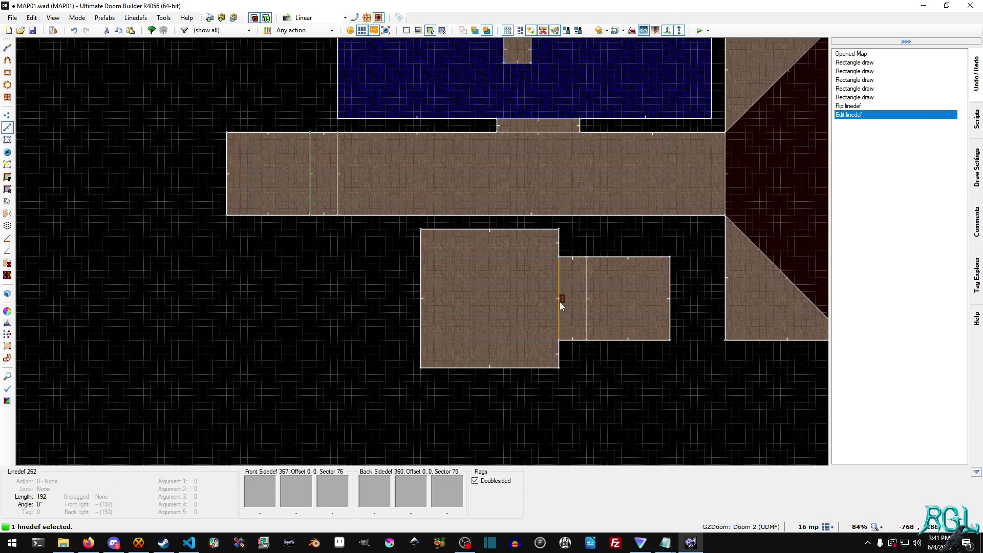
pyautogui.rightClick(560, 302)
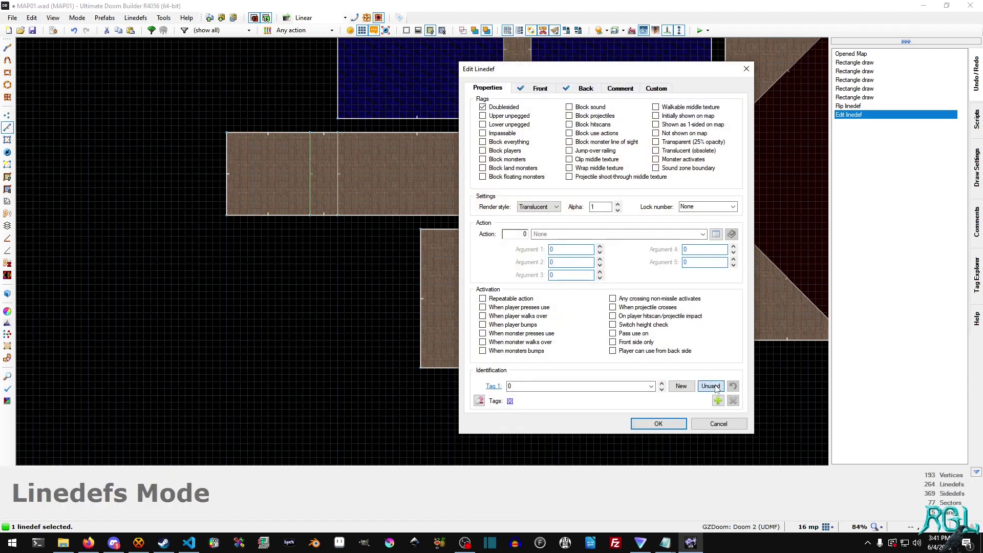
pyautogui.click(710, 386)
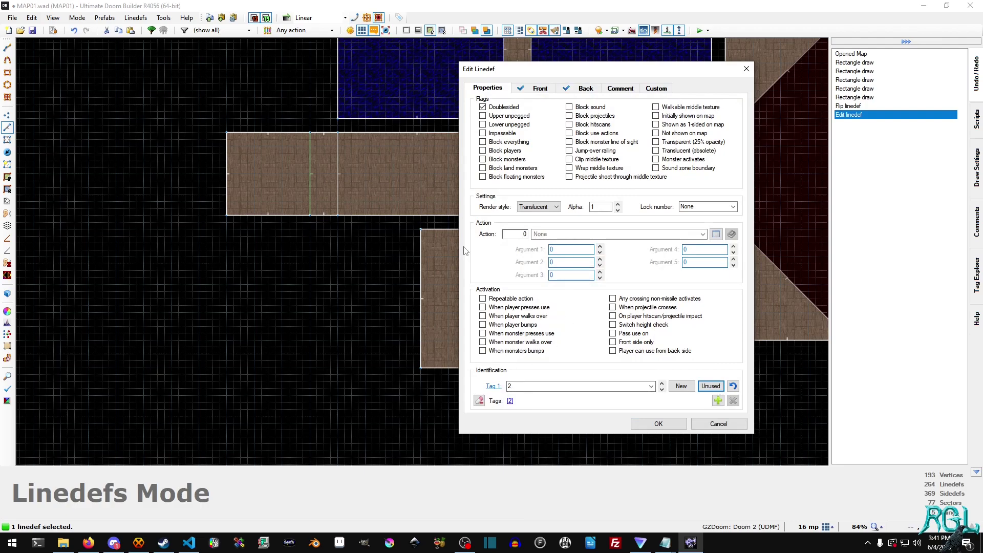
pyautogui.click(519, 237)
pyautogui.write('156')
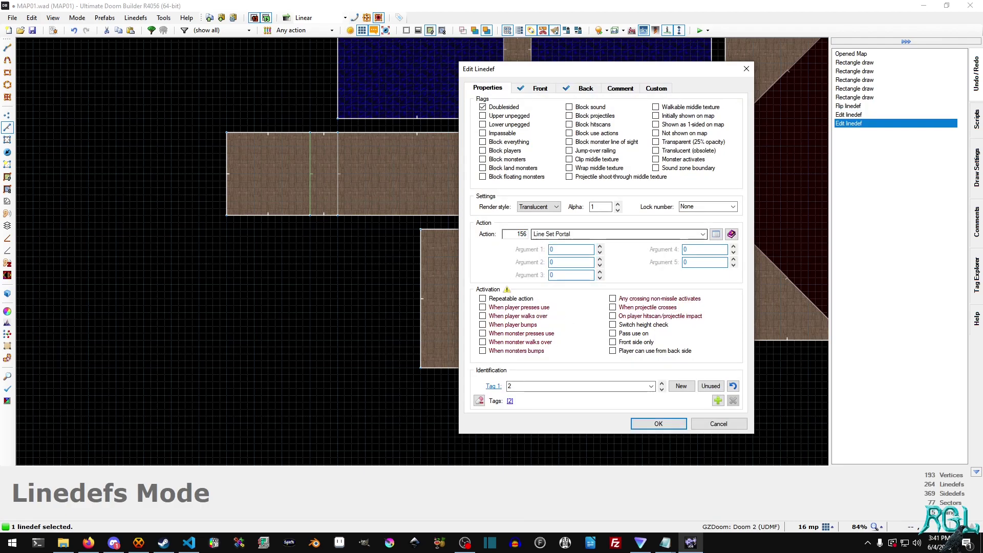
# - Set this second portal's type to Interactive and its exit line tag to 1, and apply the properties
pyautogui.click(575, 275)
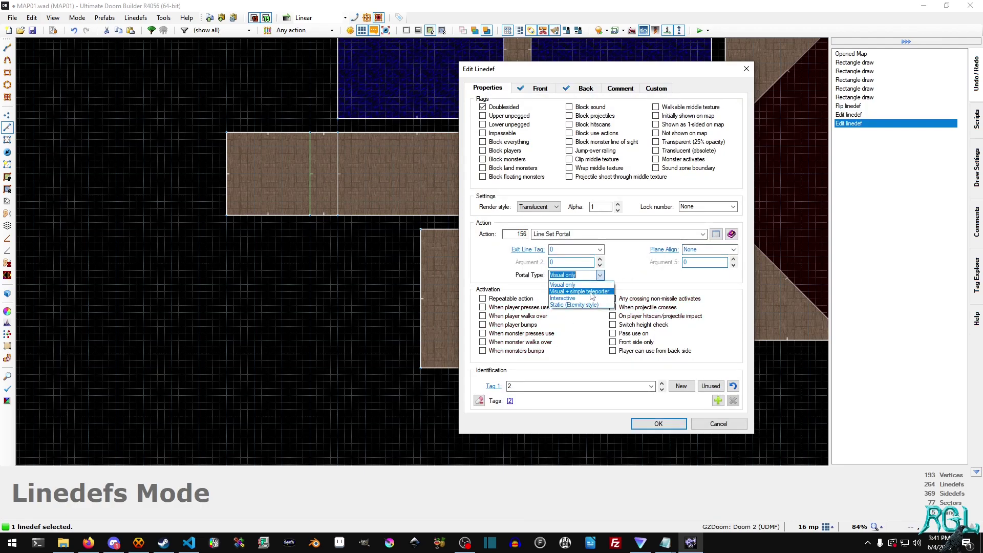
pyautogui.click(568, 296)
pyautogui.click(590, 247)
pyautogui.write('1')
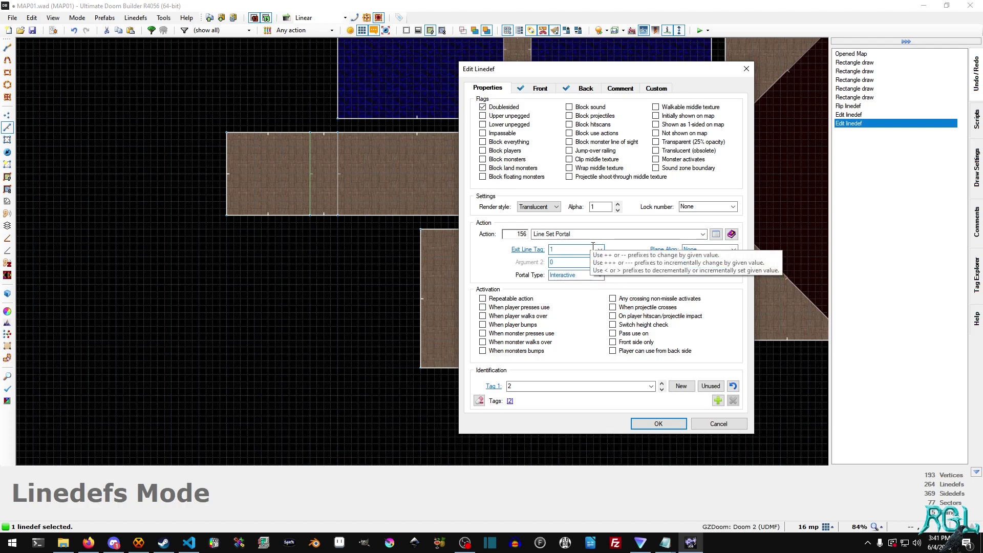
pyautogui.click(659, 424)
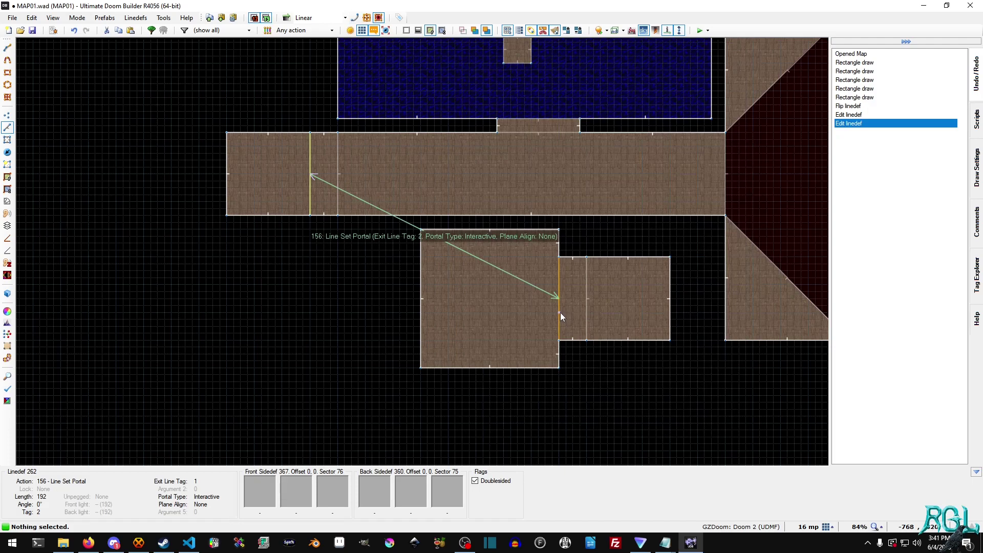
# - In the 3D view, select the two 64-unit side walls of the corridor's narrow sector
pyautogui.press('w')
pyautogui.press('d')
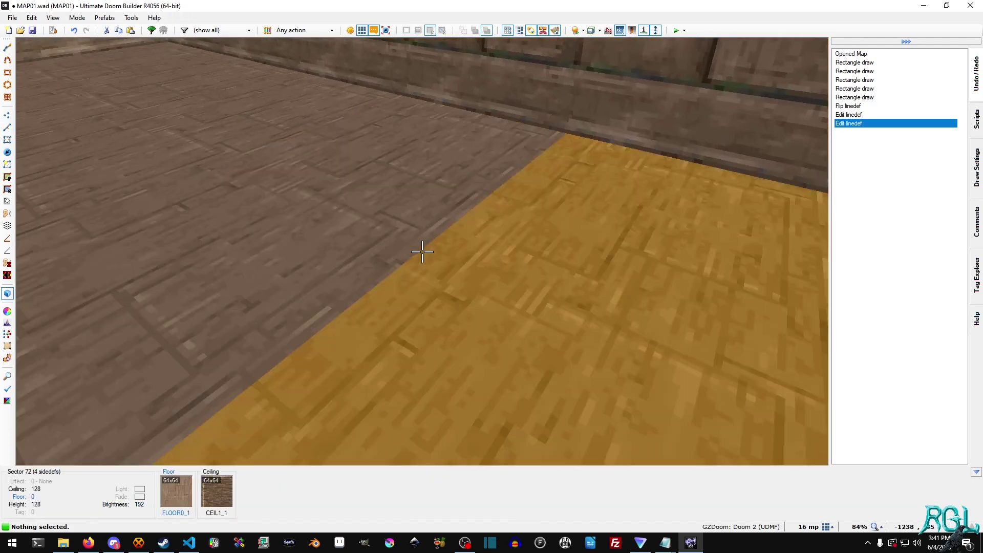
pyautogui.press('e')
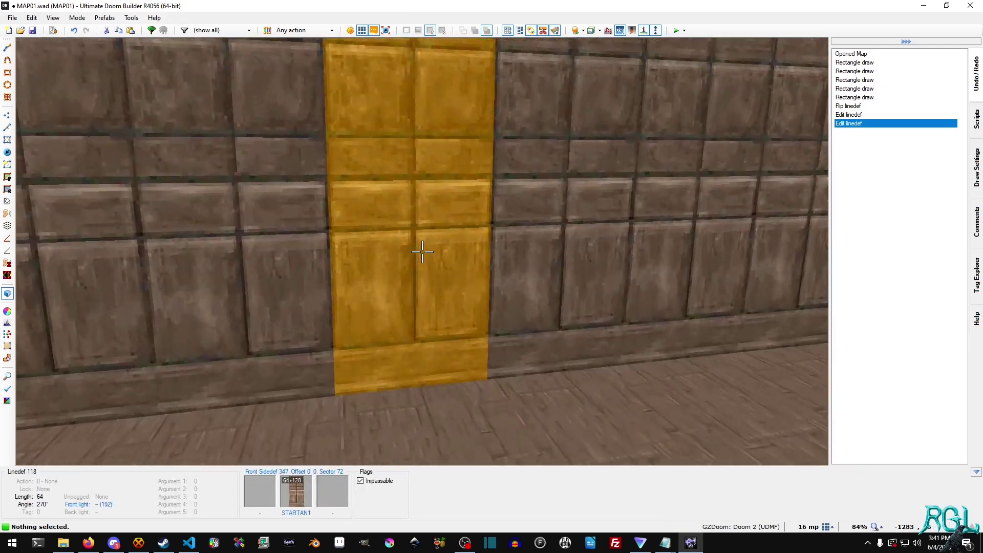
pyautogui.click(422, 251)
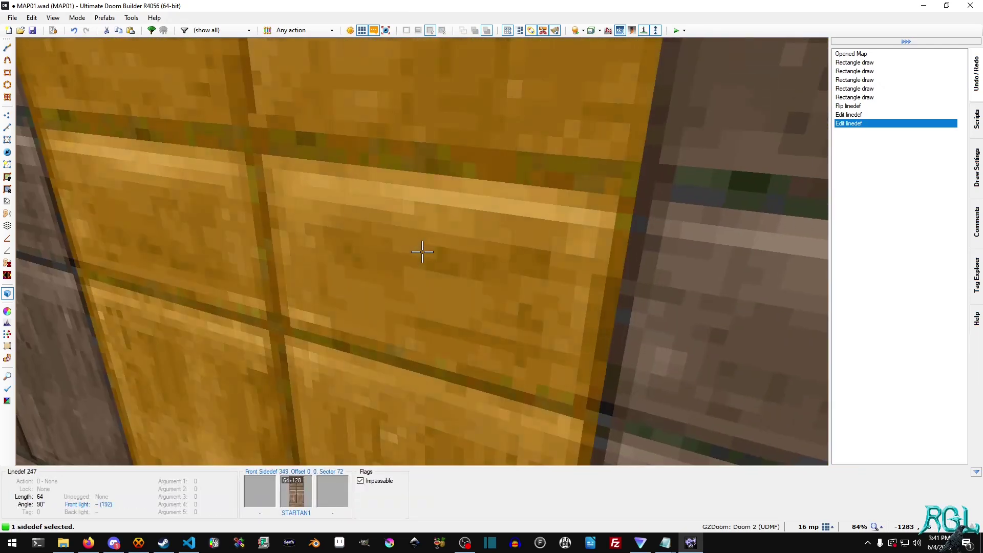
pyautogui.click(422, 251)
pyautogui.press('d')
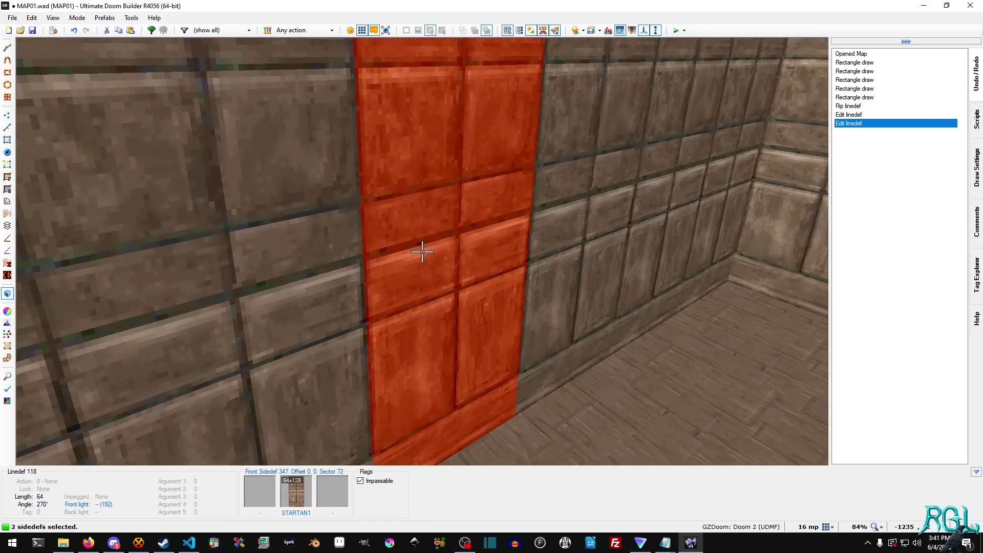
pyautogui.press('d')
pyautogui.press('e')
pyautogui.press('e')
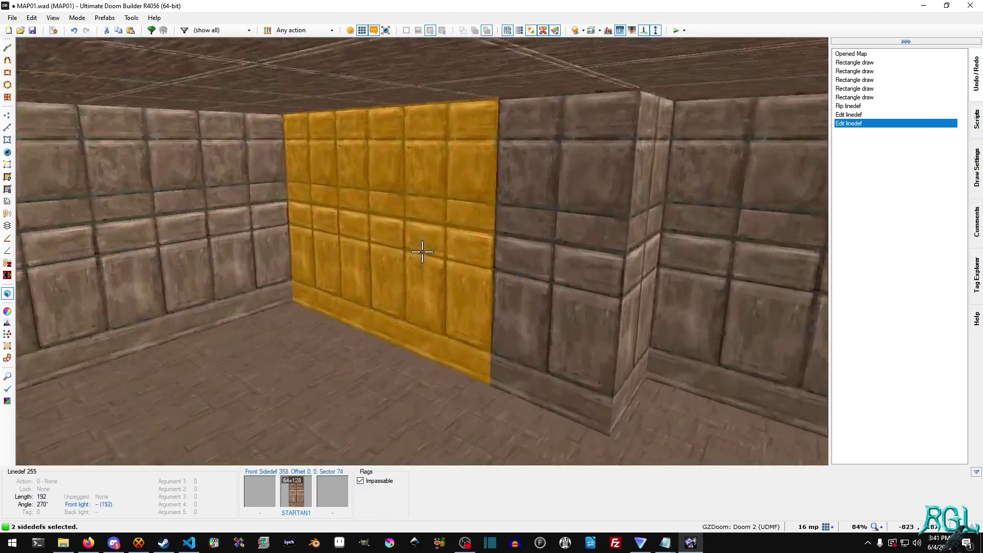
pyautogui.press('d')
pyautogui.press('e')
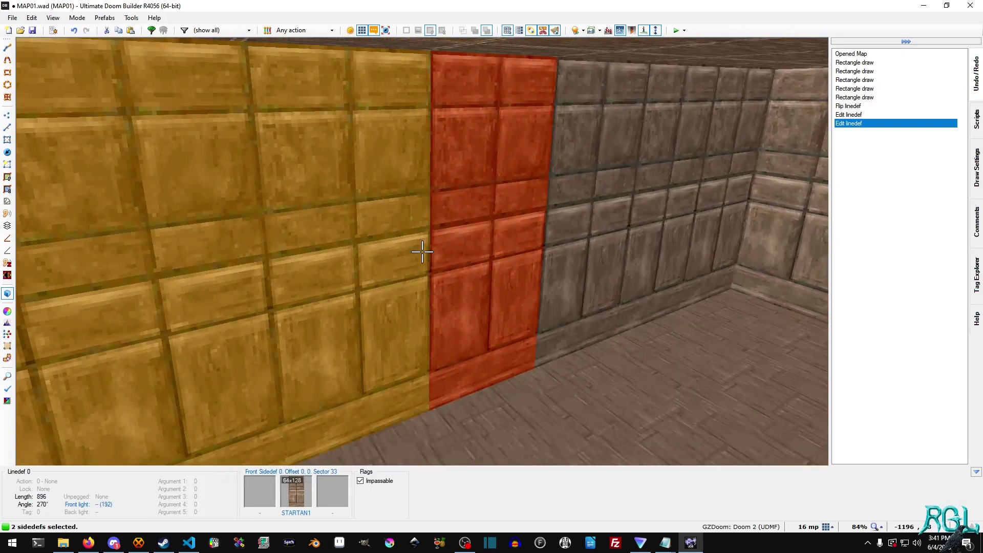
# - Set the front middle texture of the two selected corridor walls to BIGBRIK1
pyautogui.rightClick(422, 251)
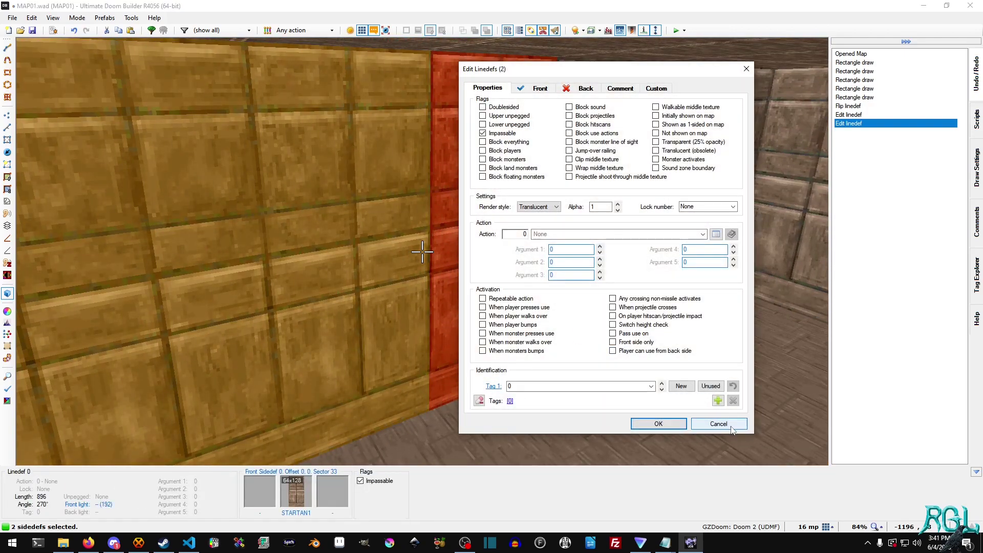
pyautogui.press('Escape')
pyautogui.rightClick(423, 251)
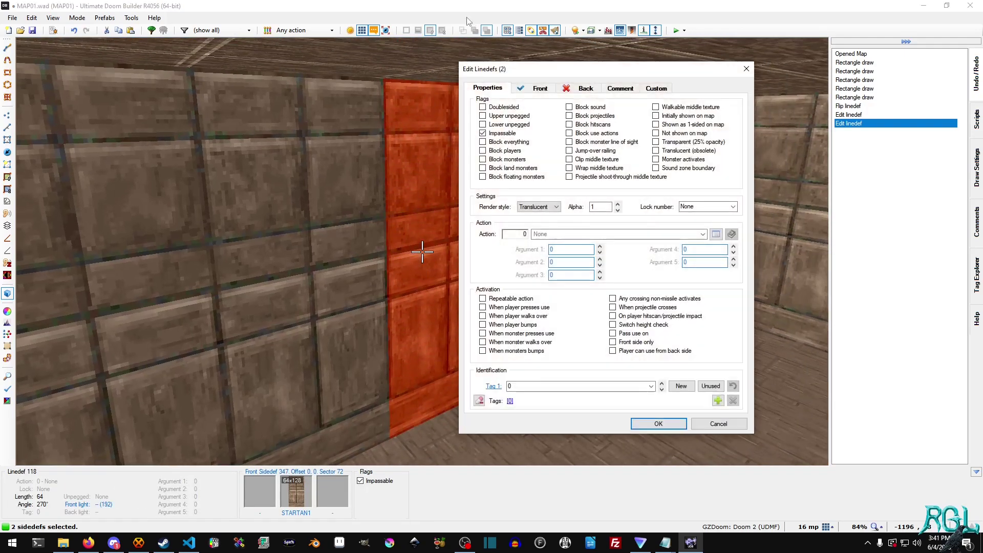
pyautogui.click(540, 88)
pyautogui.click(683, 249)
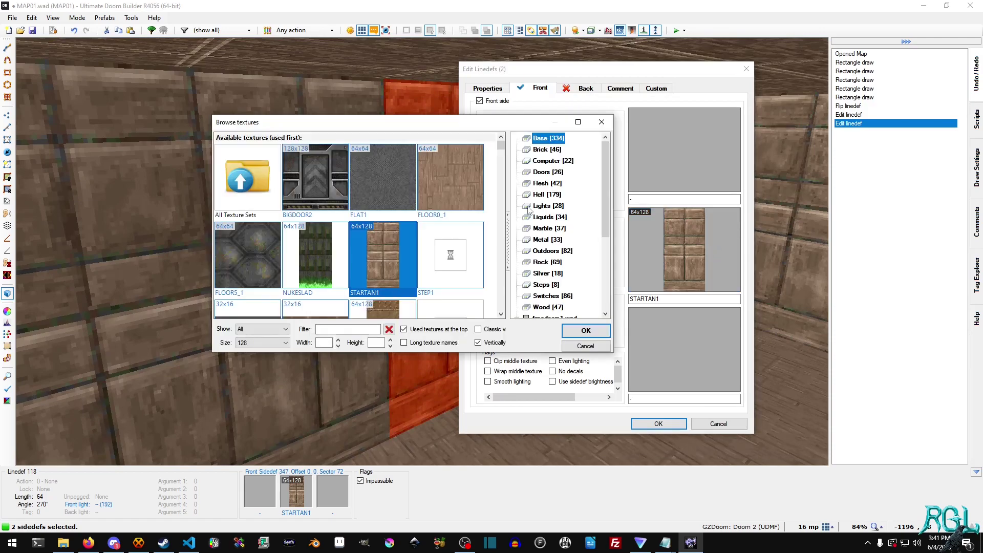
pyautogui.scroll(-1, 453, 234)
pyautogui.scroll(-1, 453, 235)
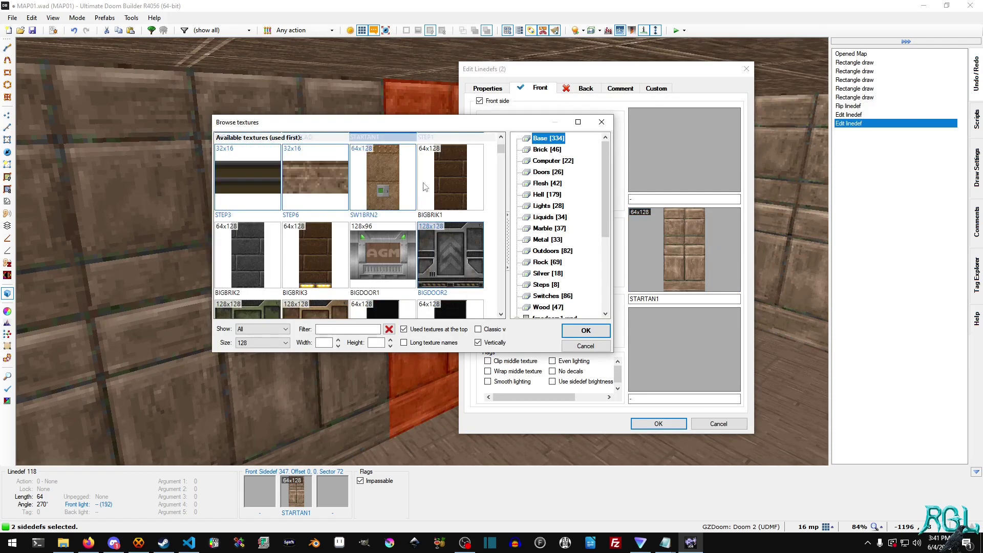
pyautogui.click(456, 173)
pyautogui.click(586, 330)
pyautogui.click(665, 428)
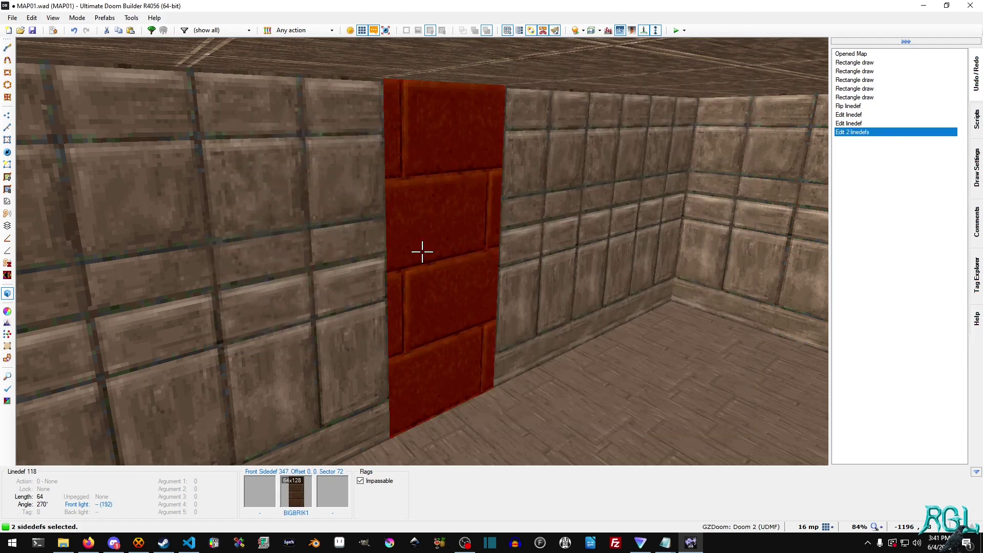
# - Select the two side walls of the detached narrow sector in the 3D view and open their linedef properties
pyautogui.press('q')
pyautogui.press('q')
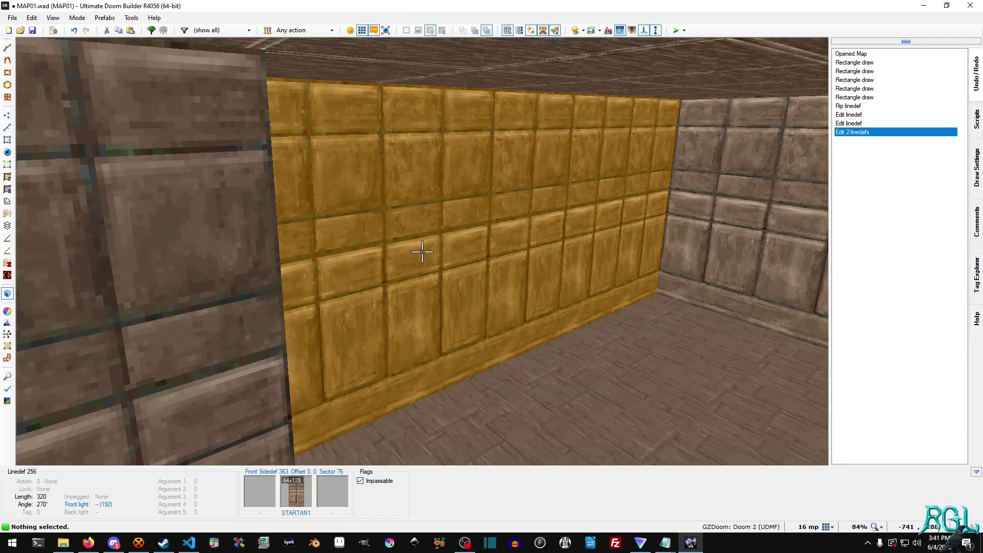
pyautogui.press('w')
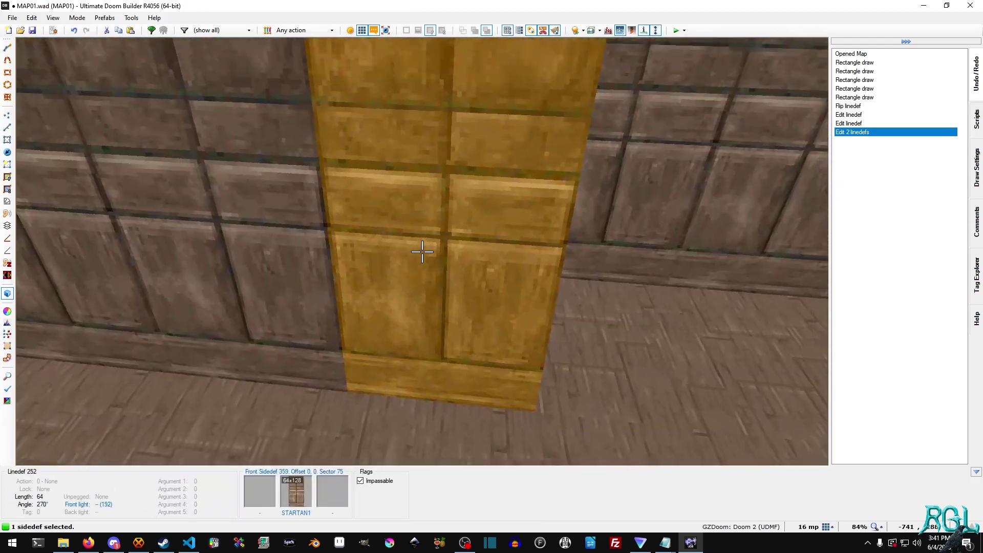
pyautogui.click(422, 251)
pyautogui.rightClick(422, 251)
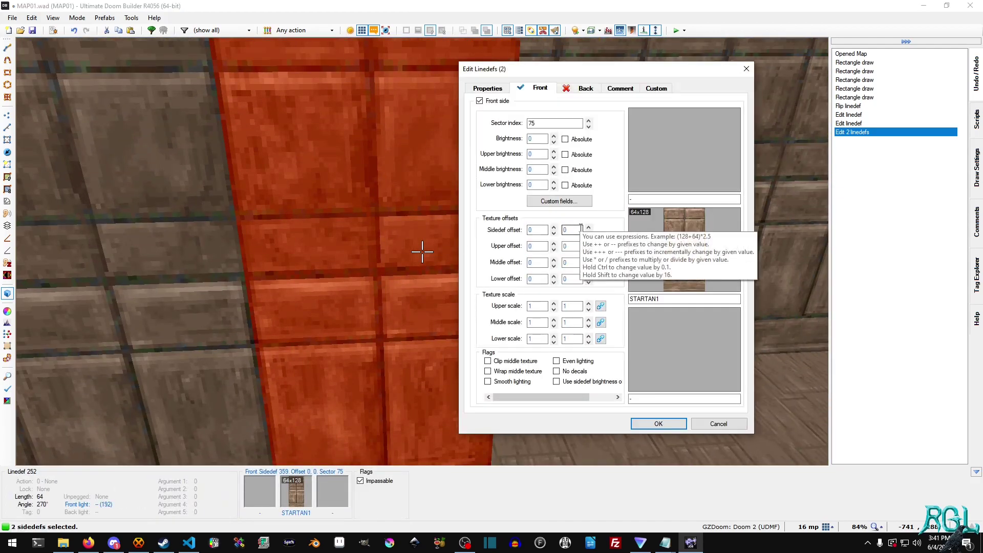
# - Set the front middle texture of both detached side walls to BIGBRIK2 and return to the 2D map
pyautogui.click(684, 249)
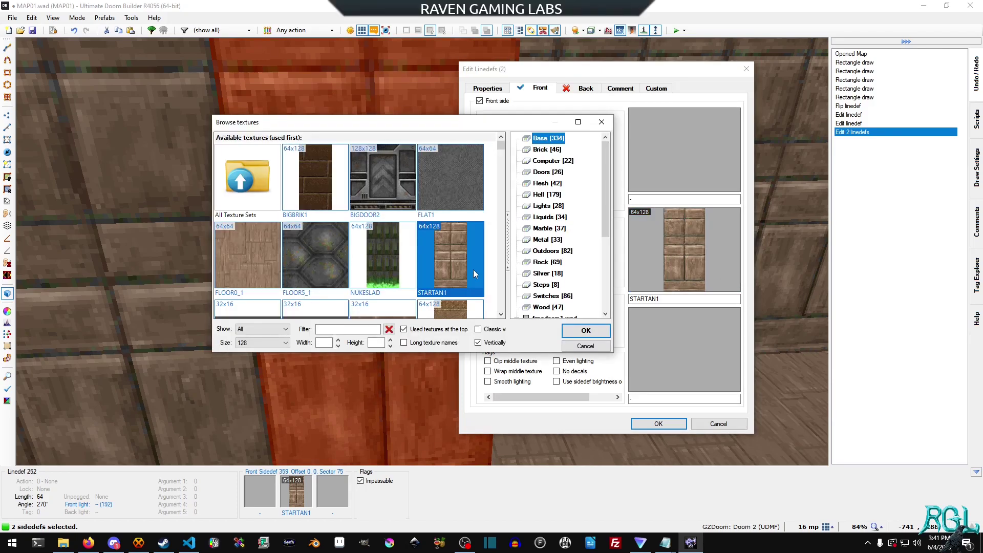
pyautogui.scroll(-3, 455, 249)
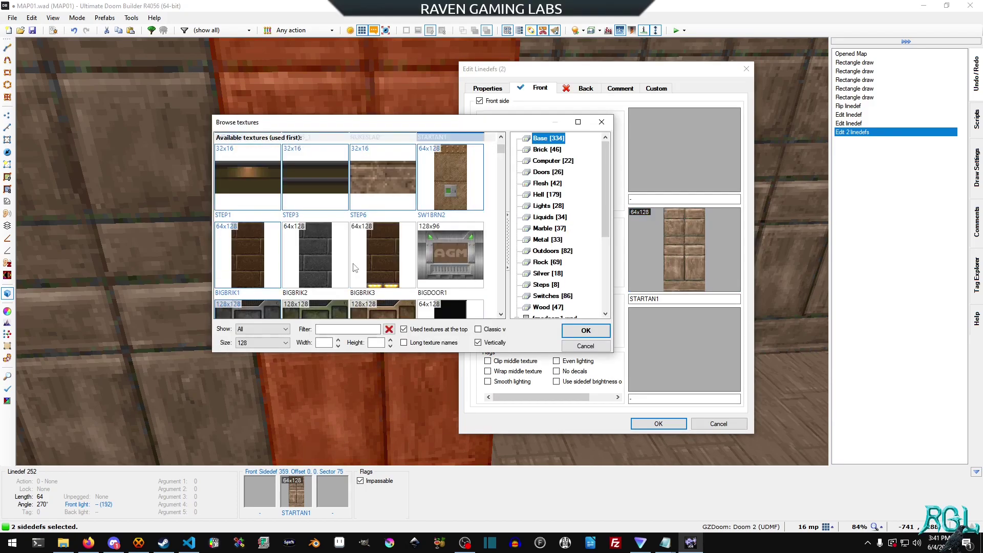
pyautogui.doubleClick(238, 255)
pyautogui.click(716, 245)
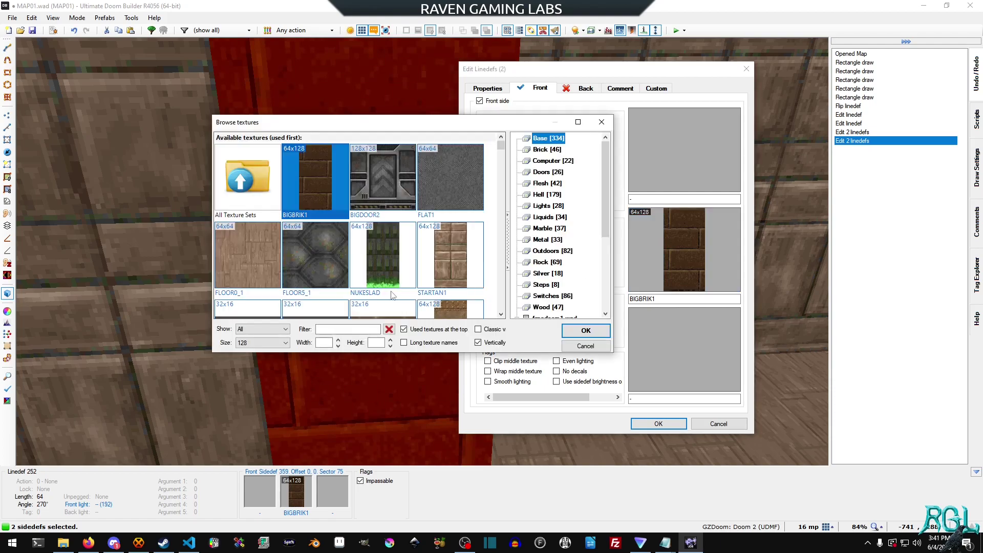
pyautogui.doubleClick(328, 191)
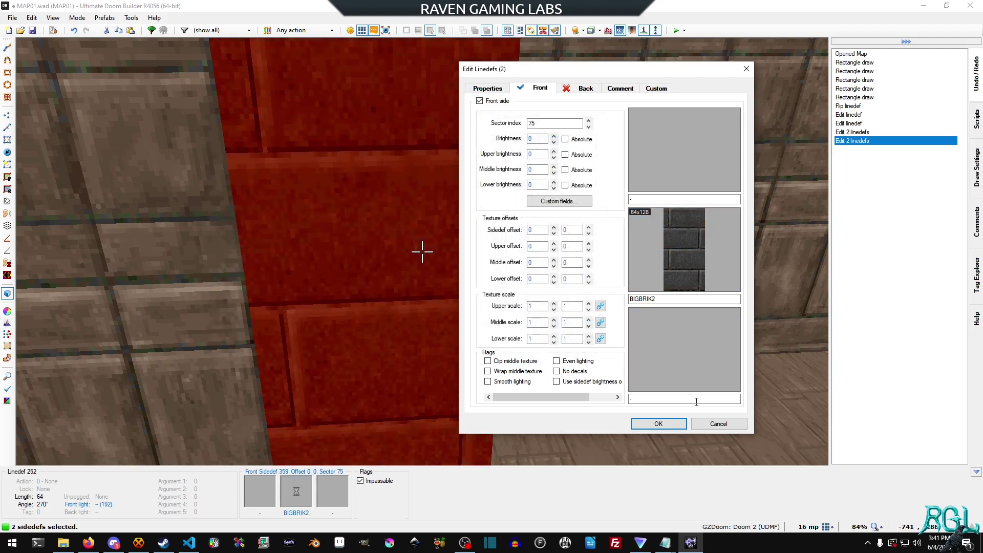
pyautogui.click(672, 423)
pyautogui.press('q')
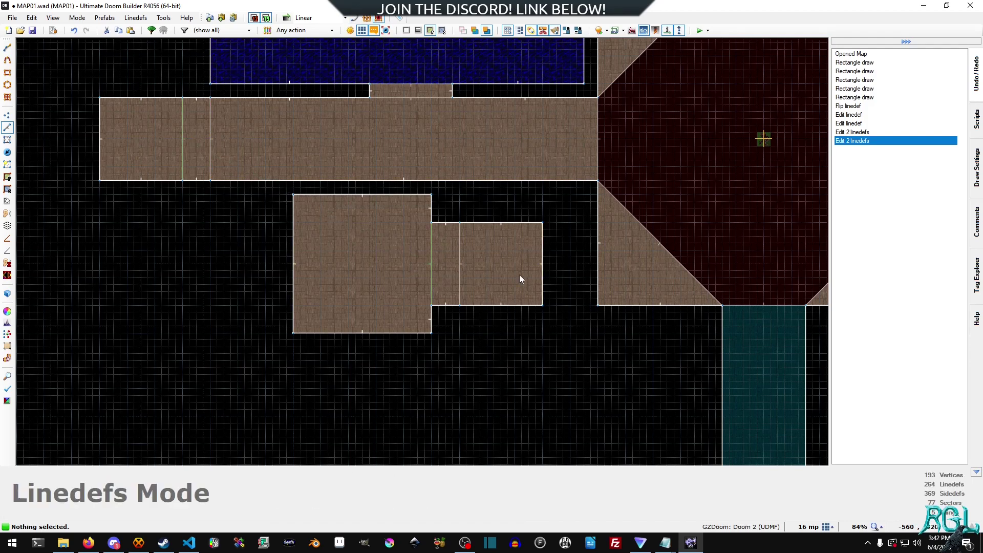
# - Lower the large detached room's sector brightness to 184
pyautogui.press('s')
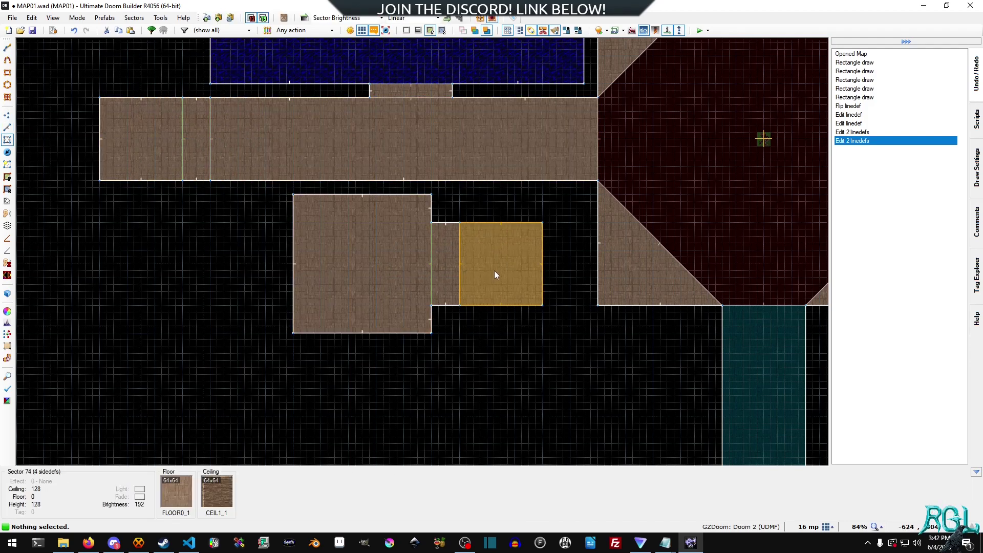
pyautogui.click(357, 261)
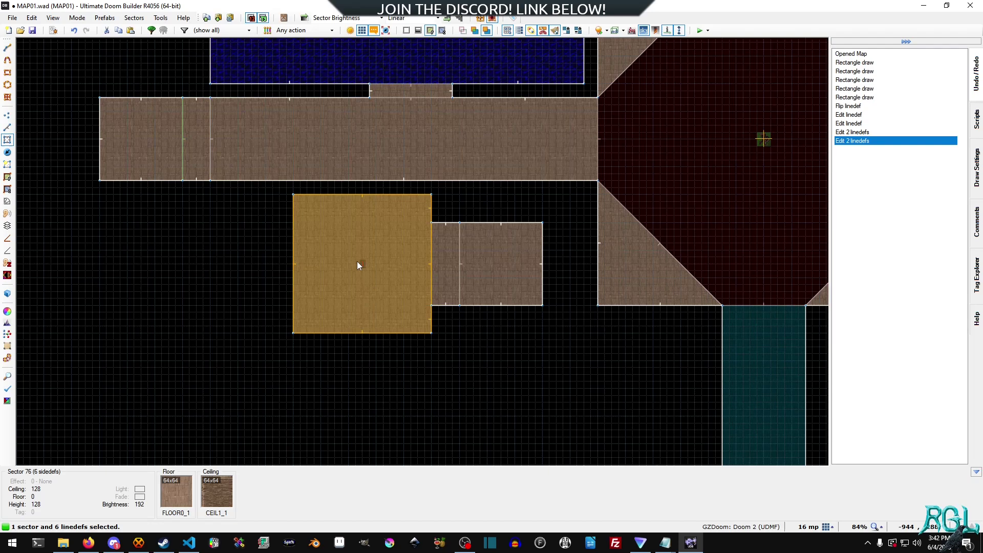
pyautogui.rightClick(358, 261)
pyautogui.click(582, 311)
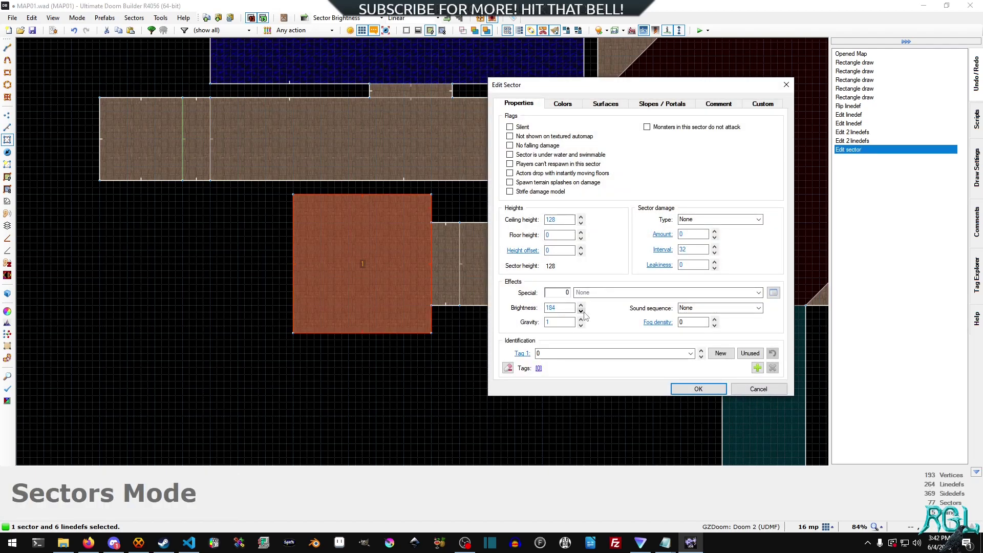
pyautogui.click(697, 389)
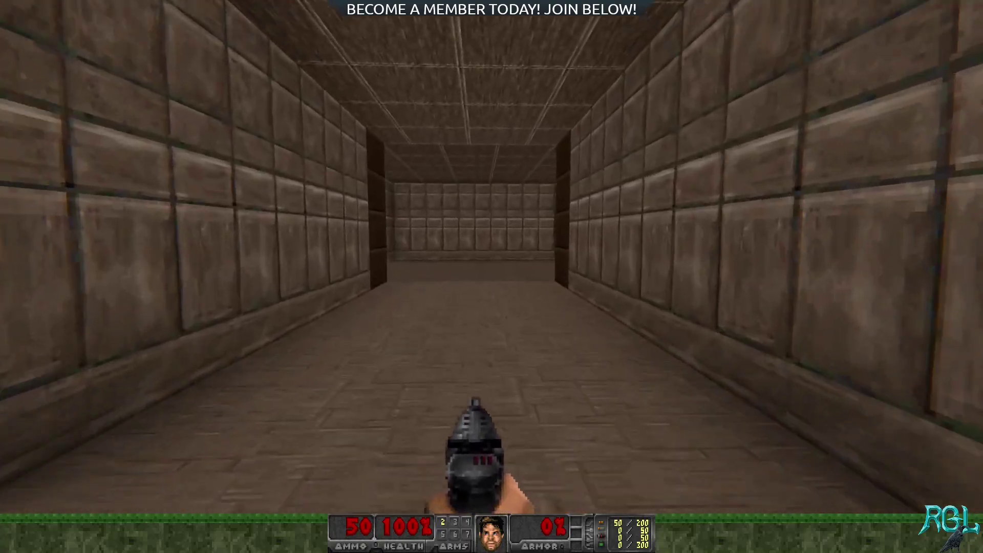
# - Play-test the corridor portal by walking up to it and shooting at the brick walls on both sides
pyautogui.press('Up')
pyautogui.press('ctrl')
pyautogui.press('Left')
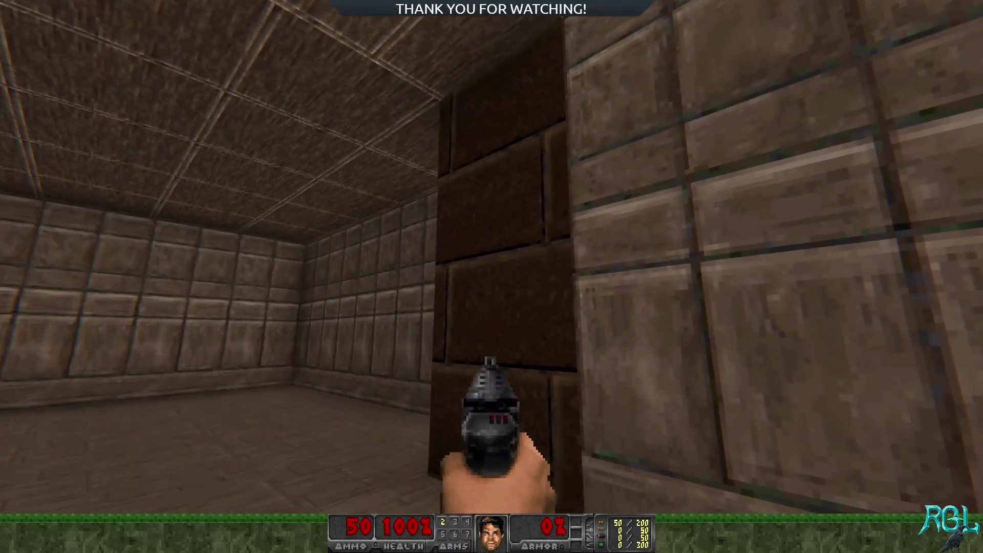
pyautogui.press('Right')
pyautogui.press('ctrl')
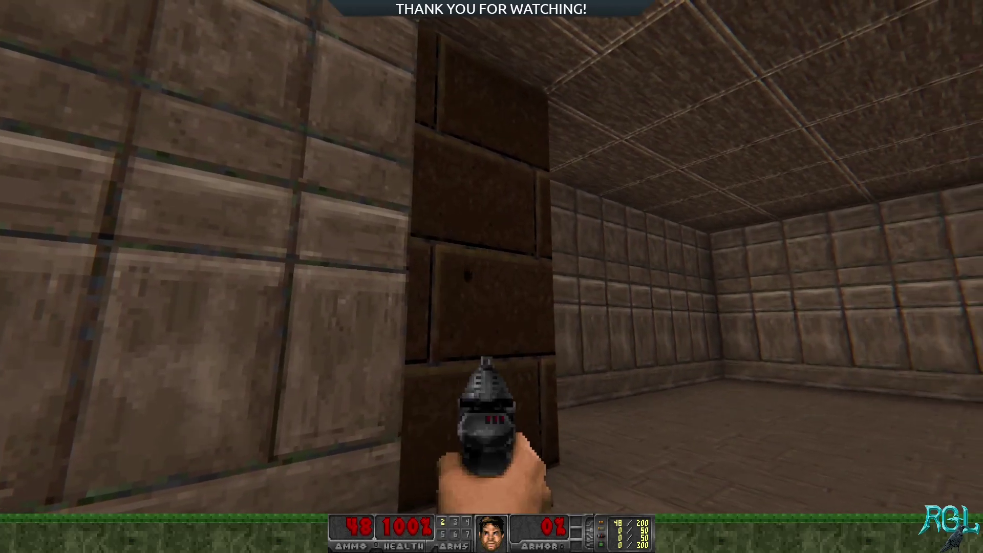
pyautogui.hotkey('alt', 'Right')
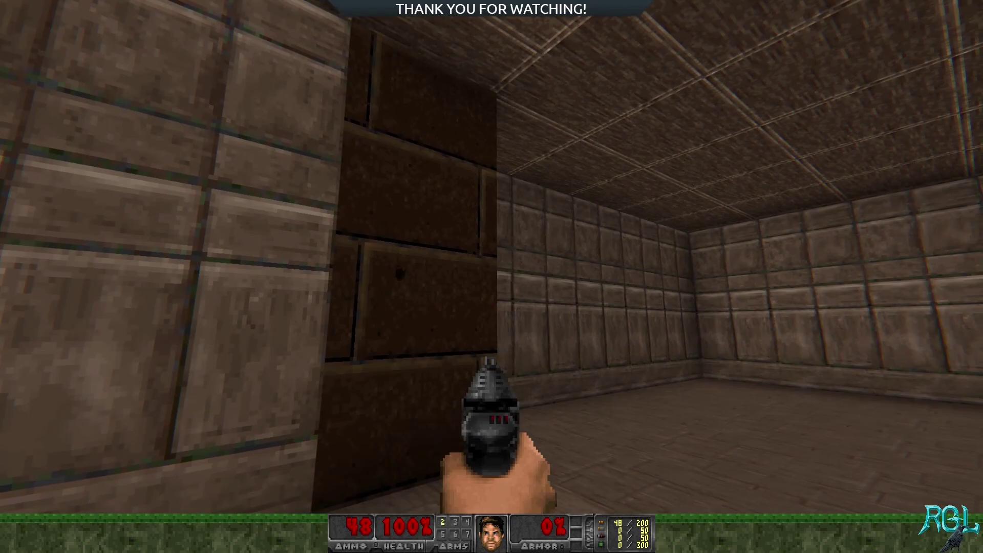
# - Walk back and forth between the corridor and the portal room in the play-test, check both brick side walls, and return to the editor
pyautogui.press('a')
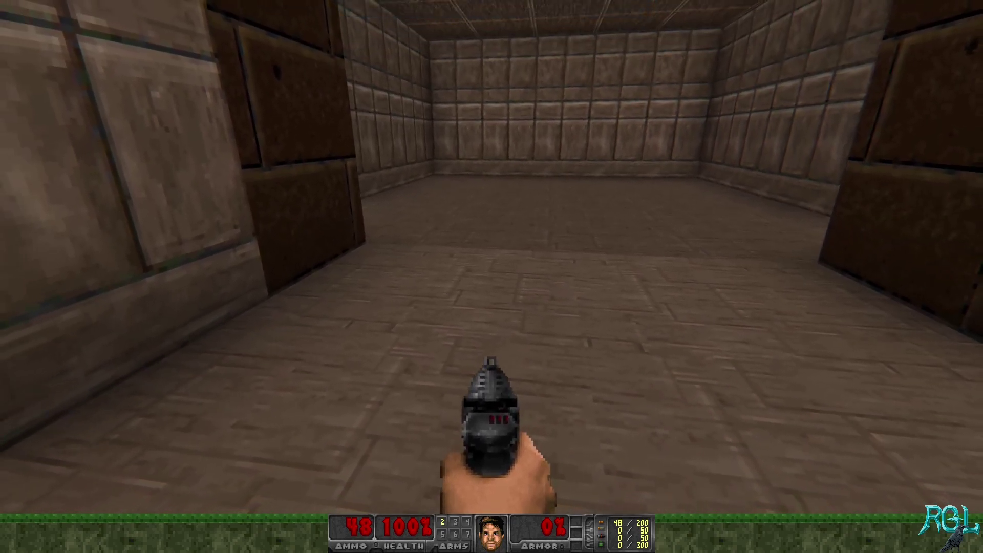
pyautogui.press('Up')
pyautogui.press('Left')
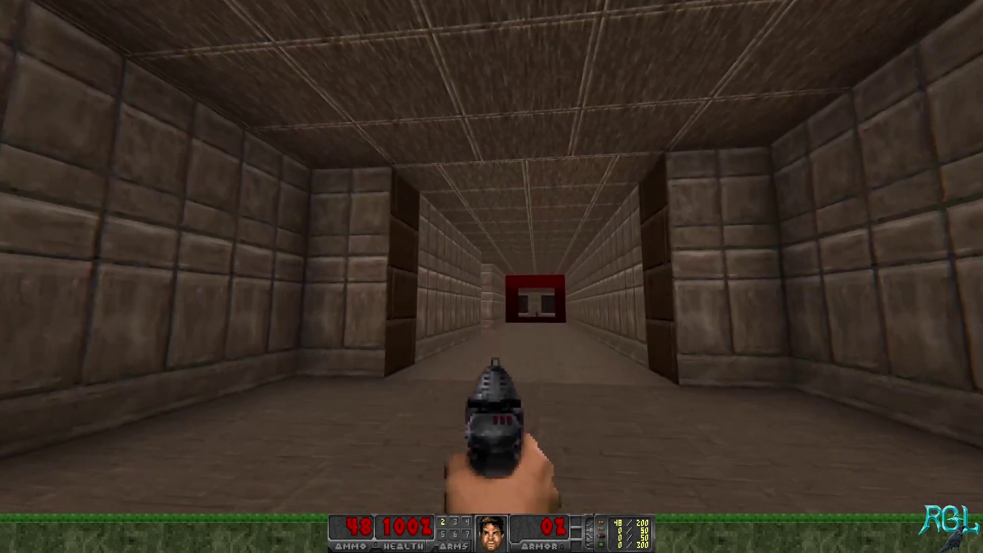
pyautogui.press('w')
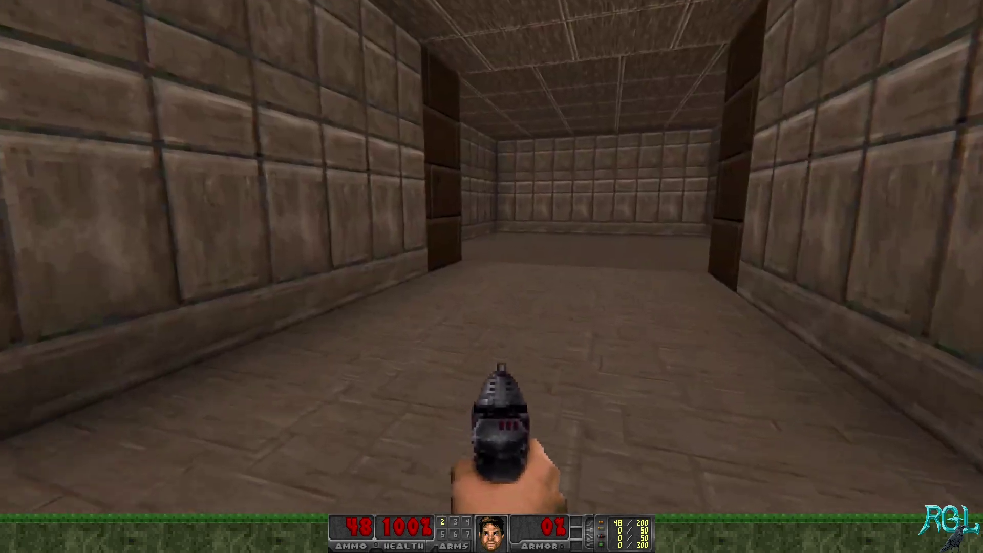
pyautogui.press('w')
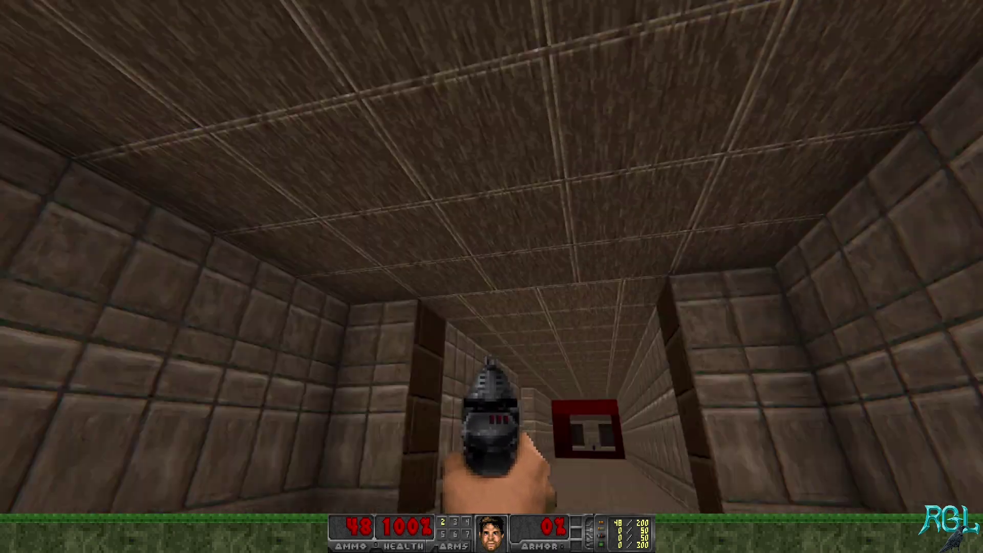
pyautogui.press('w')
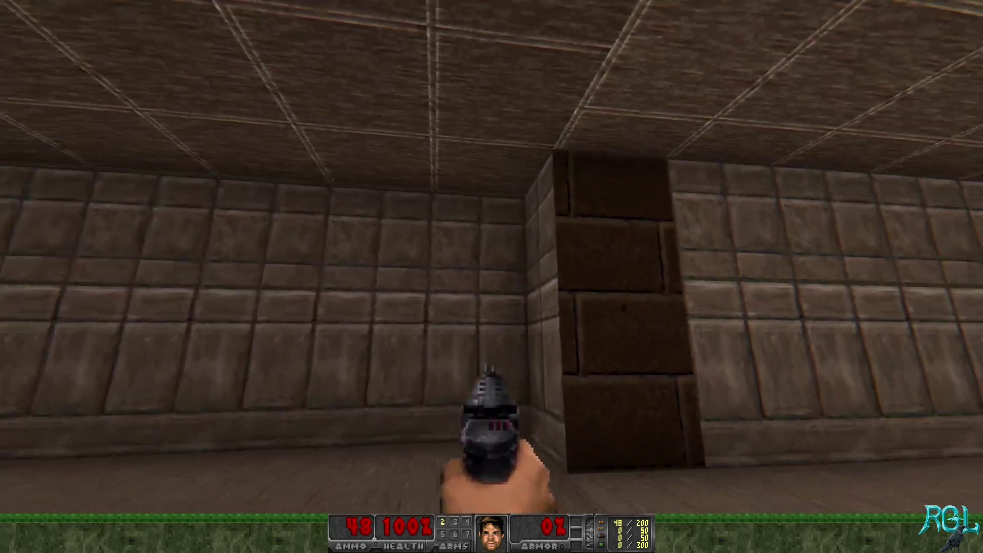
pyautogui.press('Right')
pyautogui.press('`')
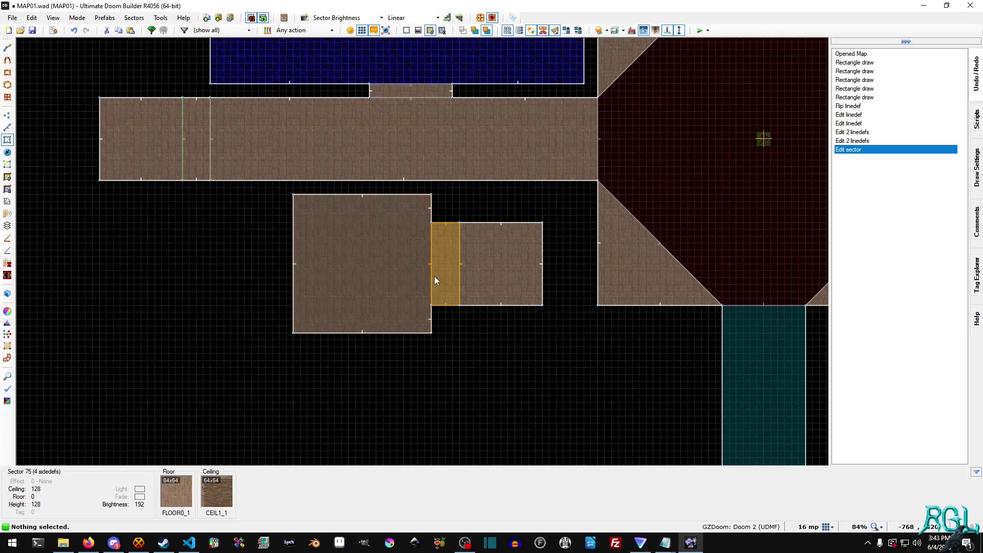
# - Flip the linedef between the large detached room and the narrow sector, then reset its action and tag to 0
pyautogui.press('l')
pyautogui.press('f')
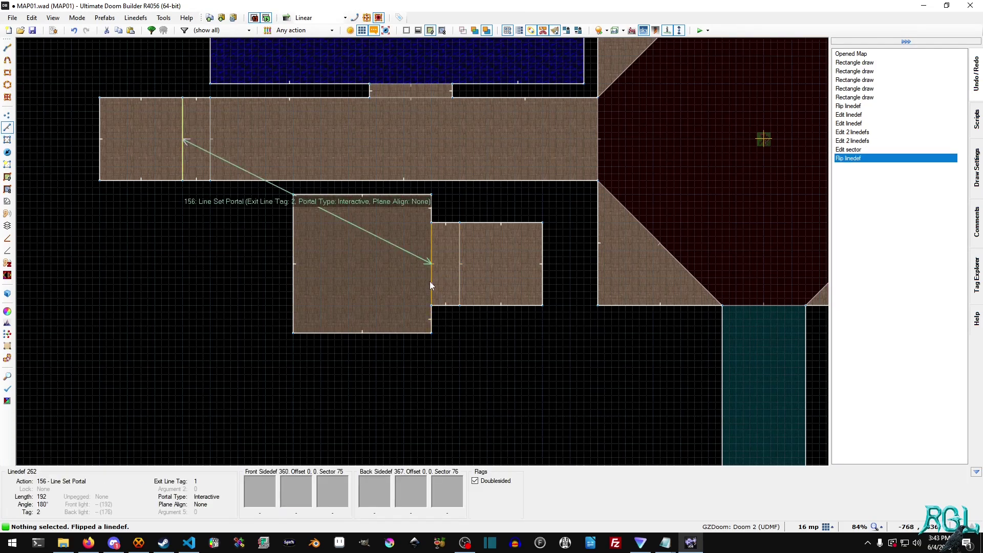
pyautogui.rightClick(434, 272)
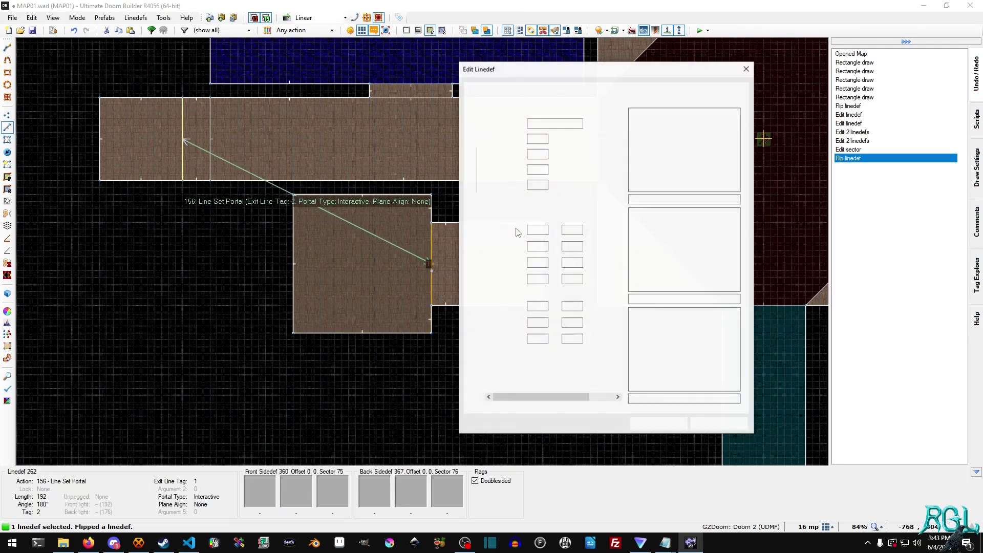
pyautogui.click(490, 88)
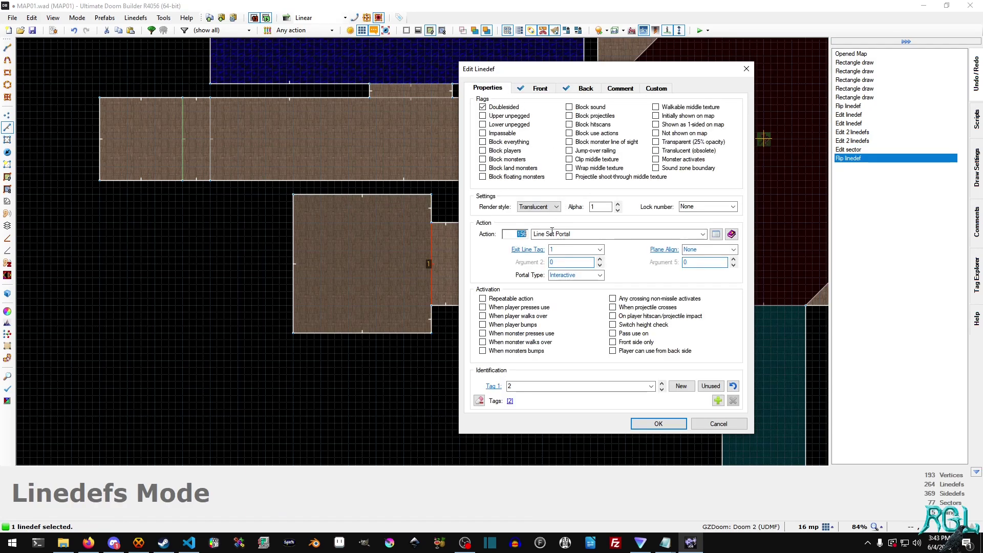
pyautogui.press('BackSpace')
pyautogui.write('0')
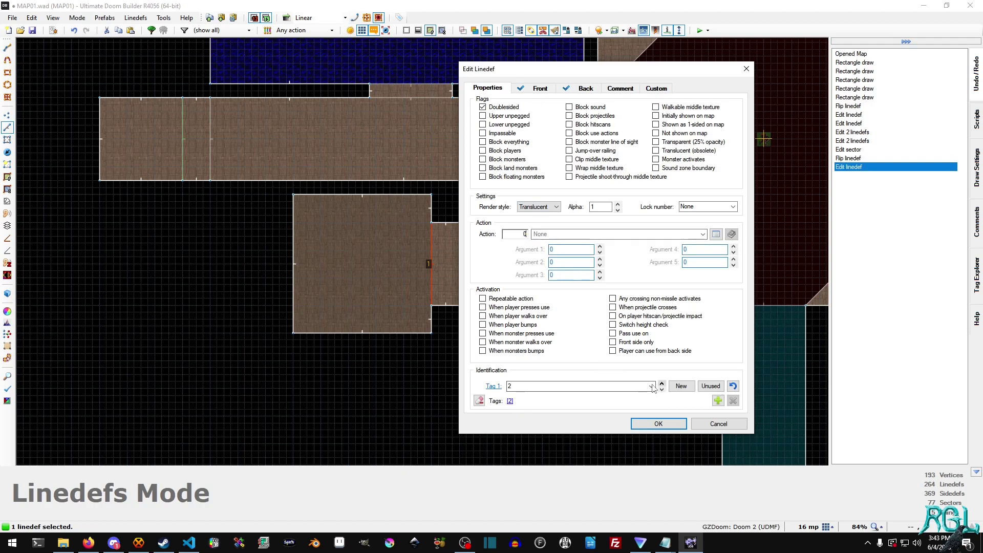
pyautogui.click(733, 385)
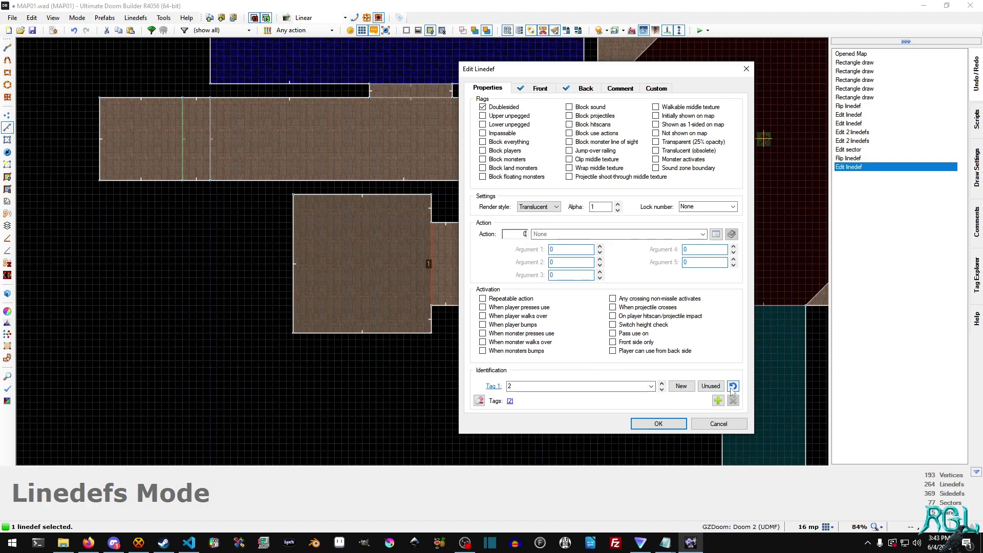
pyautogui.click(679, 427)
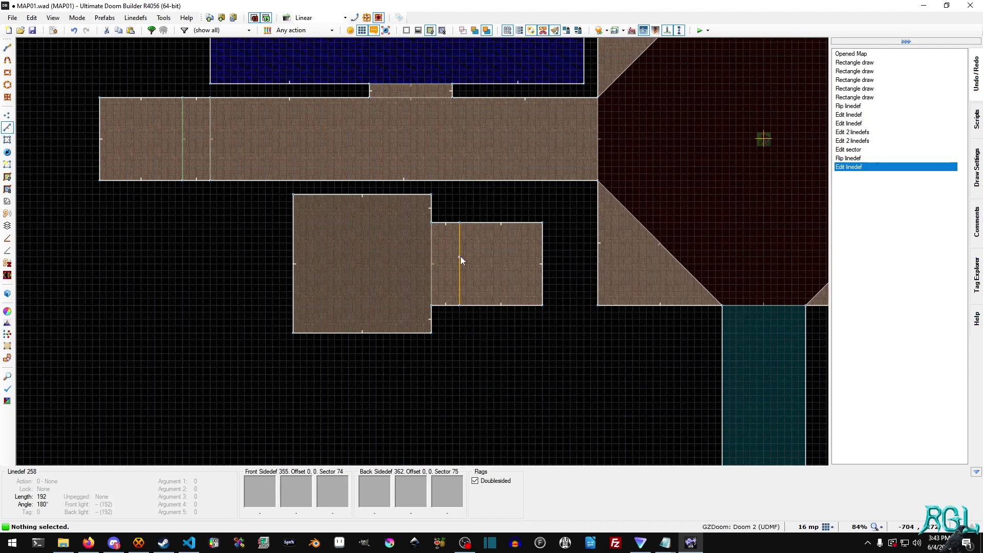
# - Flip the narrow sector's other dividing linedef and give it action 156 Line Set Portal, exit line tag 1, type Interactive and tag 2
pyautogui.press('f')
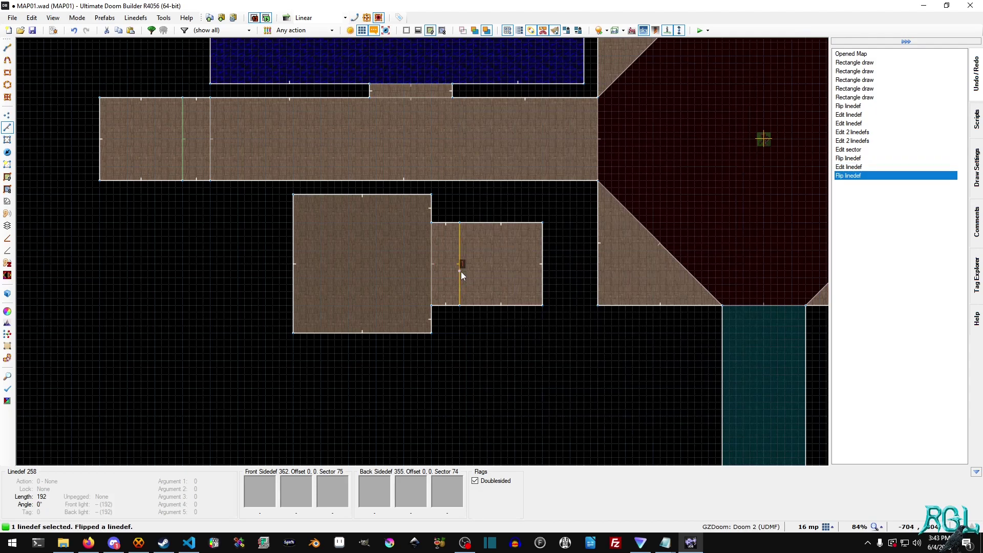
pyautogui.rightClick(461, 272)
pyautogui.write('156')
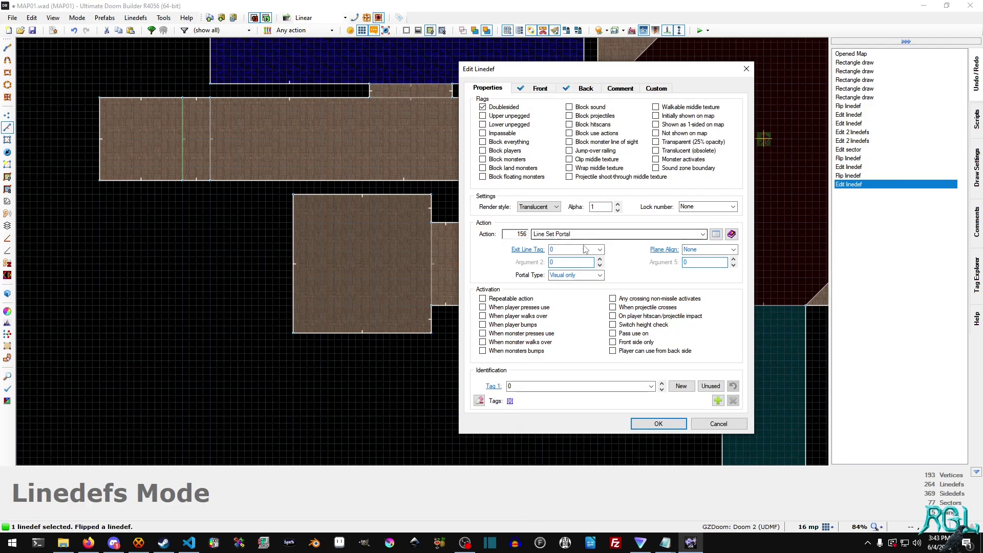
pyautogui.click(585, 249)
pyautogui.write('2')
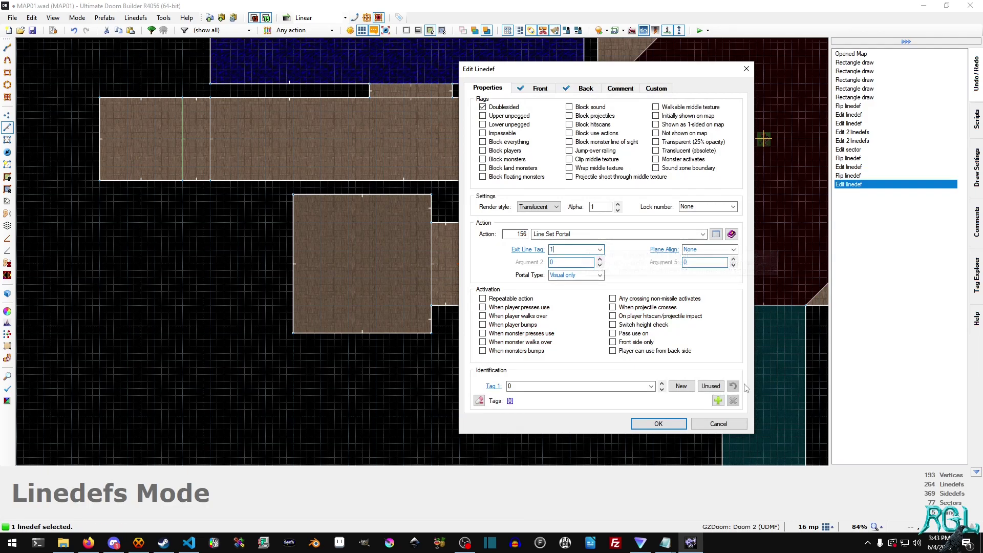
pyautogui.click(710, 386)
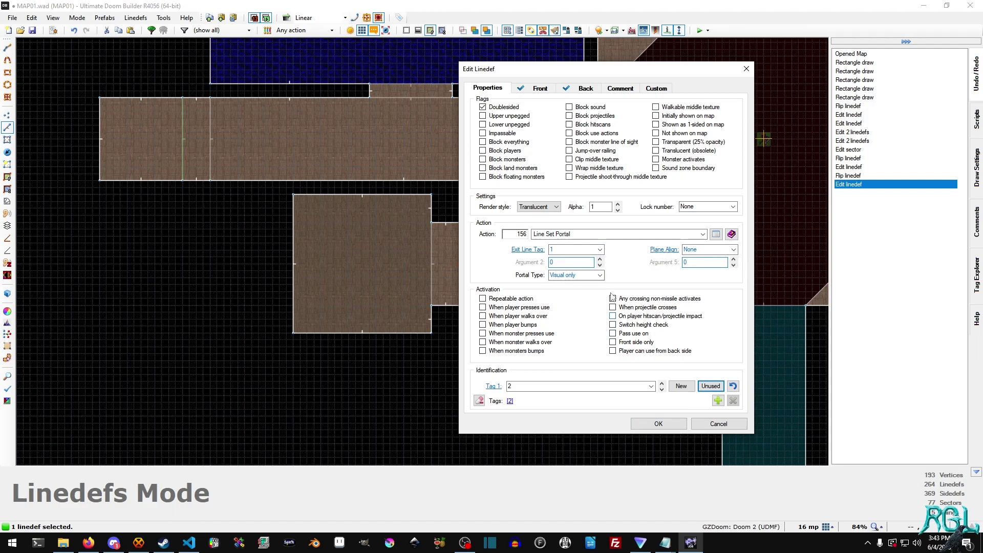
pyautogui.click(575, 275)
pyautogui.click(568, 299)
pyautogui.click(658, 423)
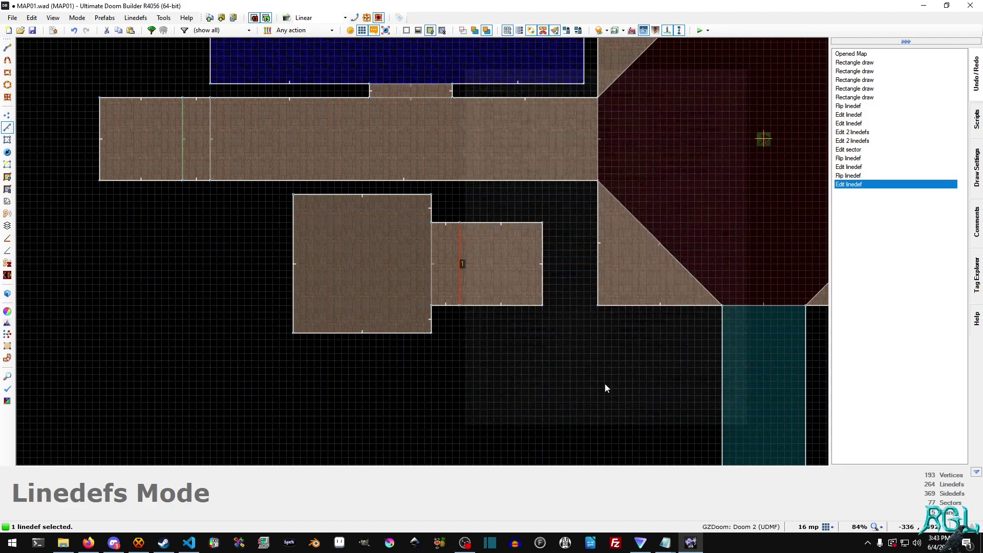
# - Play-test the moved portal by inspecting the side-wall textures at its edge and walking through the opening
pyautogui.click(699, 30)
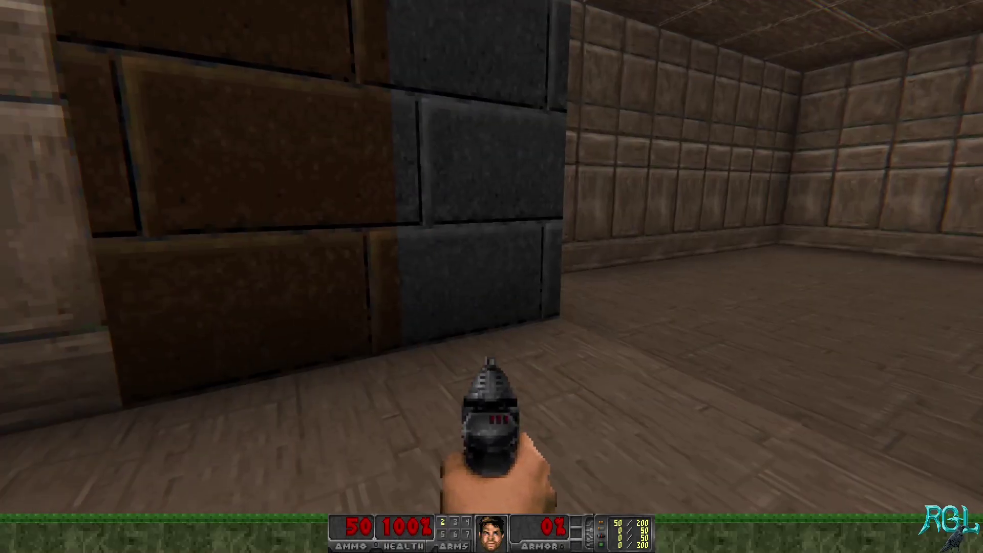
pyautogui.press('Right')
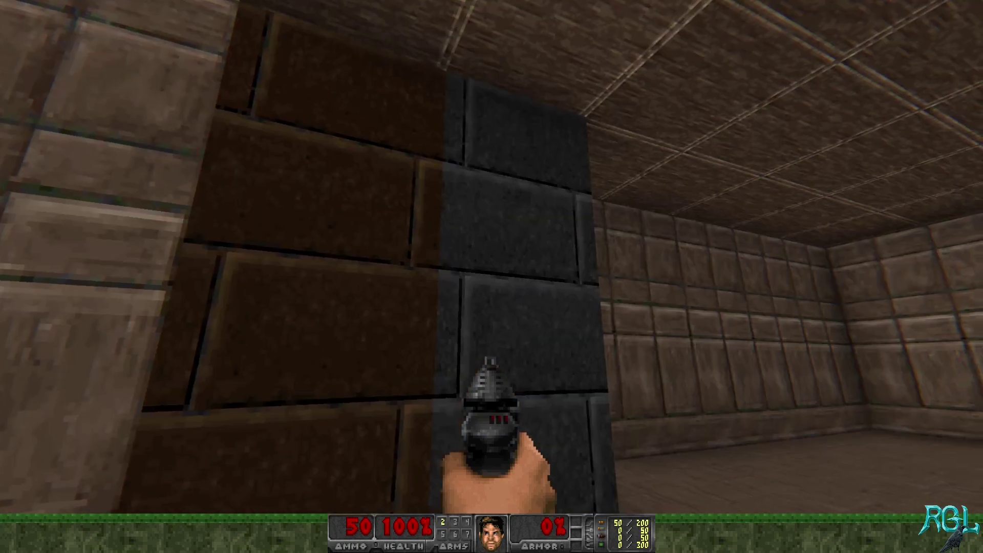
pyautogui.press('Down')
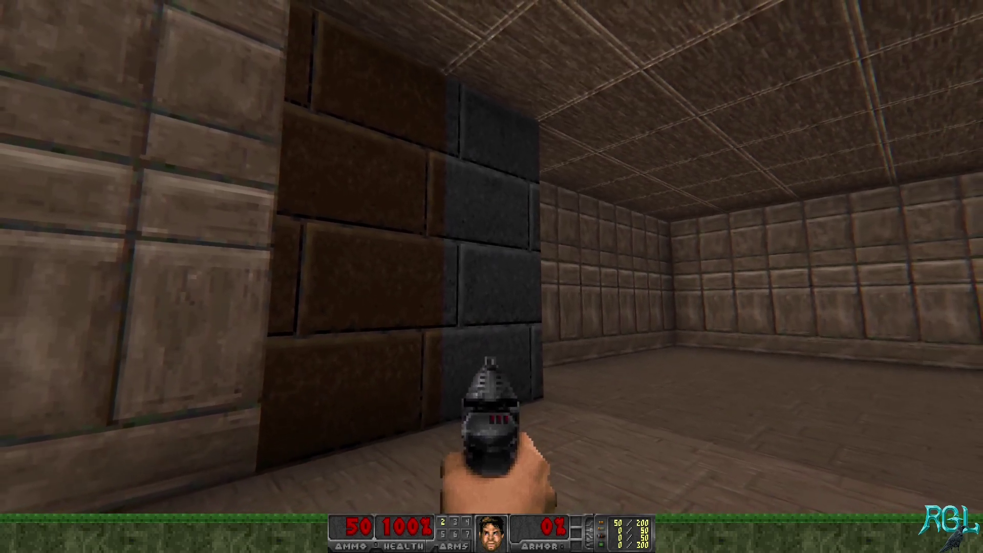
pyautogui.press('w')
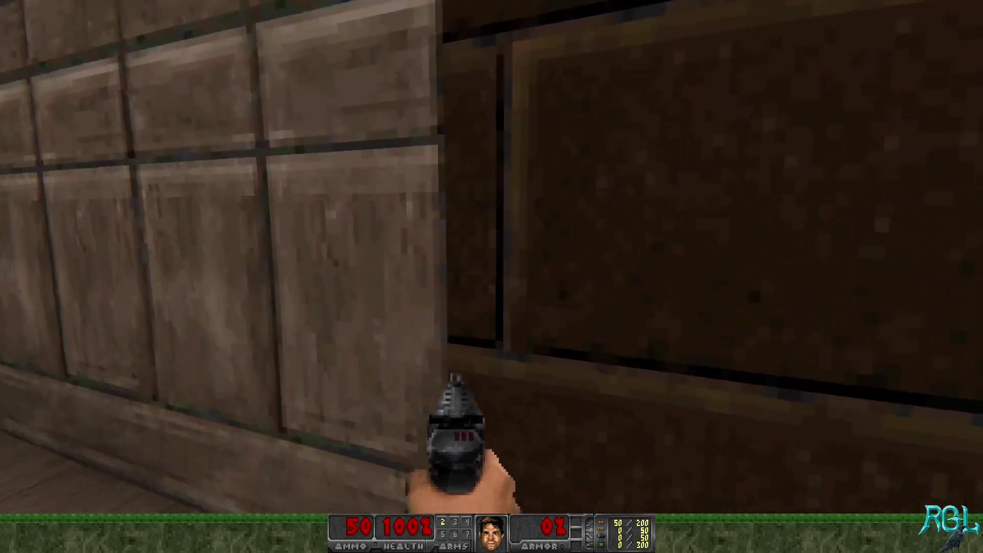
pyautogui.press('d')
pyautogui.press('d')
pyautogui.press('s')
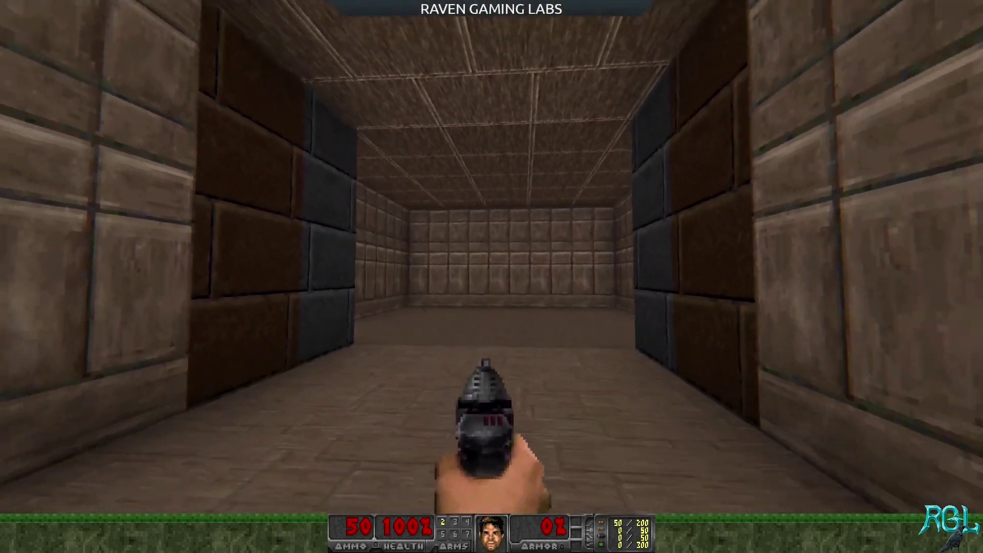
pyautogui.press('d')
pyautogui.press('w')
pyautogui.press('Up')
pyautogui.press('Left')
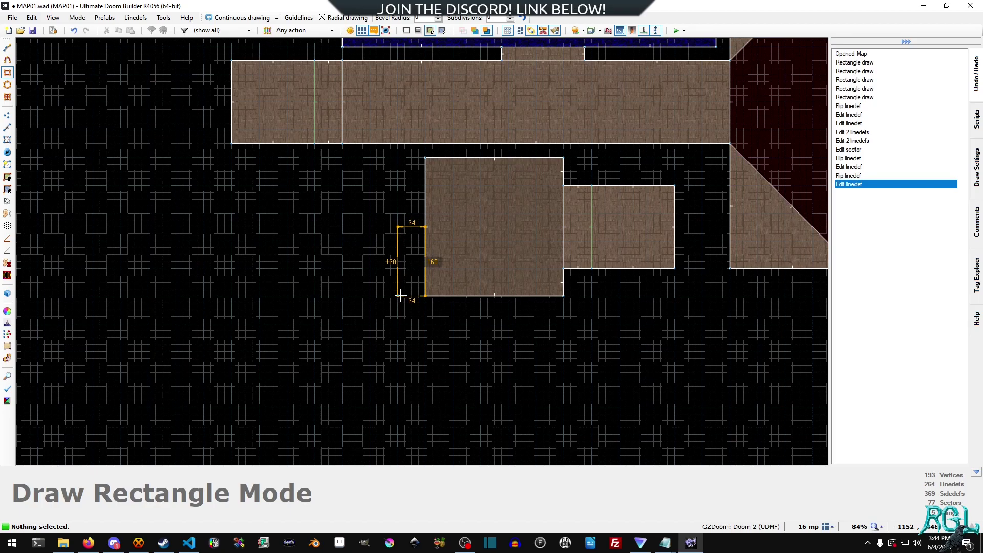
# - Draw a 64 by 160 connecting sector on the large detached room's west wall and a long vertical corridor sector adjoining it
pyautogui.click(400, 295)
pyautogui.moveTo(480, 389)
pyautogui.mouseDown(button='middle')
pyautogui.moveTo(515, 349)
pyautogui.moveTo(553, 342)
pyautogui.mouseUp(button='middle')
pyautogui.hotkey('ctrl', 'shift', 'd')
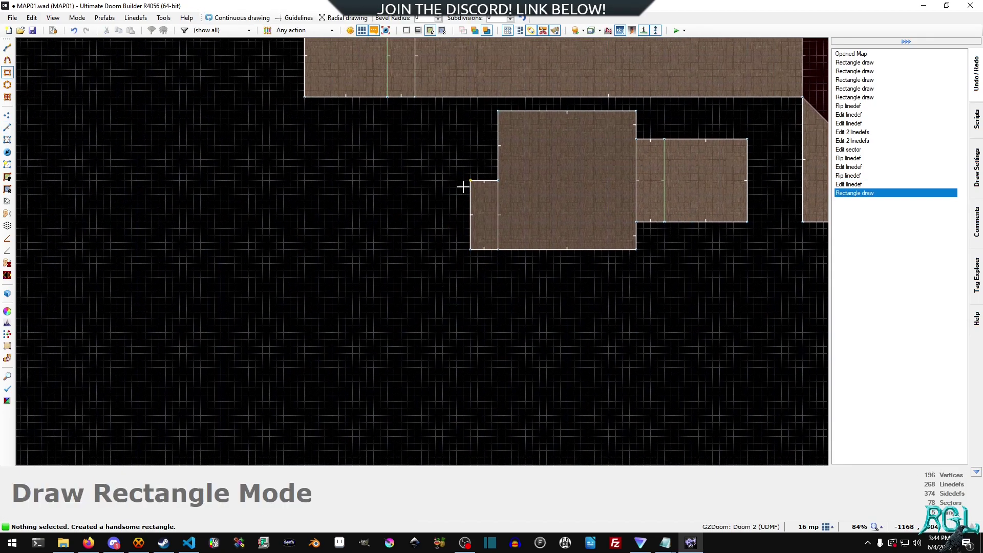
pyautogui.moveTo(463, 185); pyautogui.dragTo(388, 419)
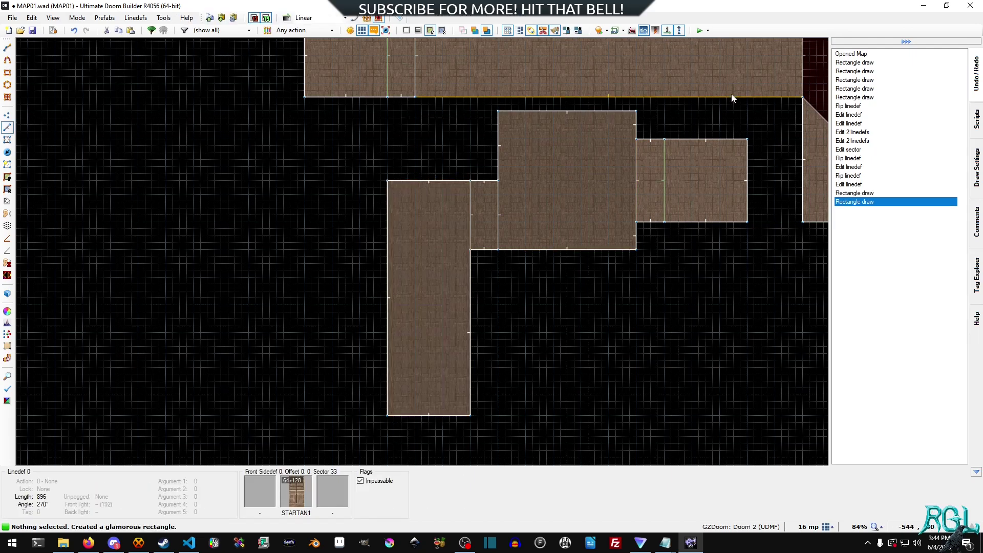
# - Play-test the route through the portal room into the newly drawn corridor
pyautogui.click(699, 30)
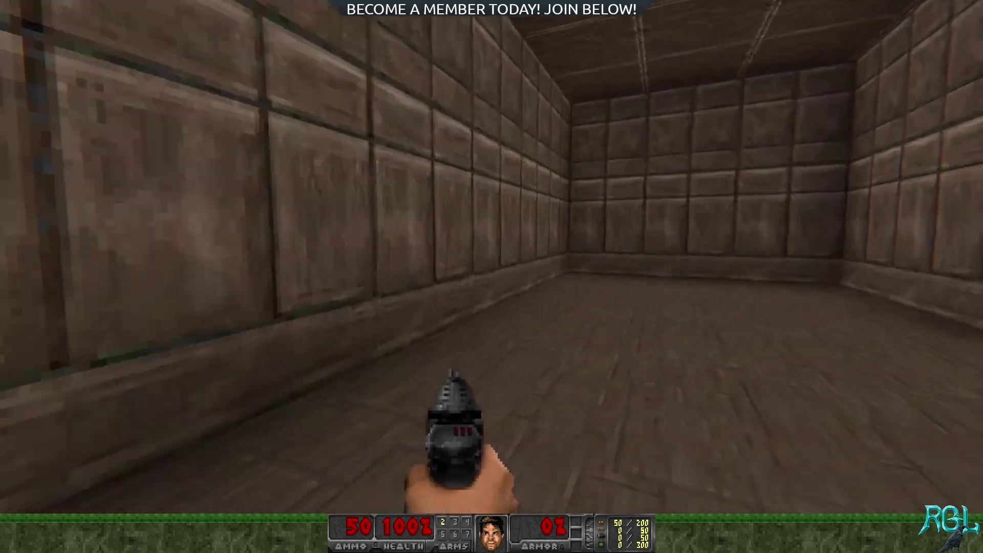
pyautogui.press('w')
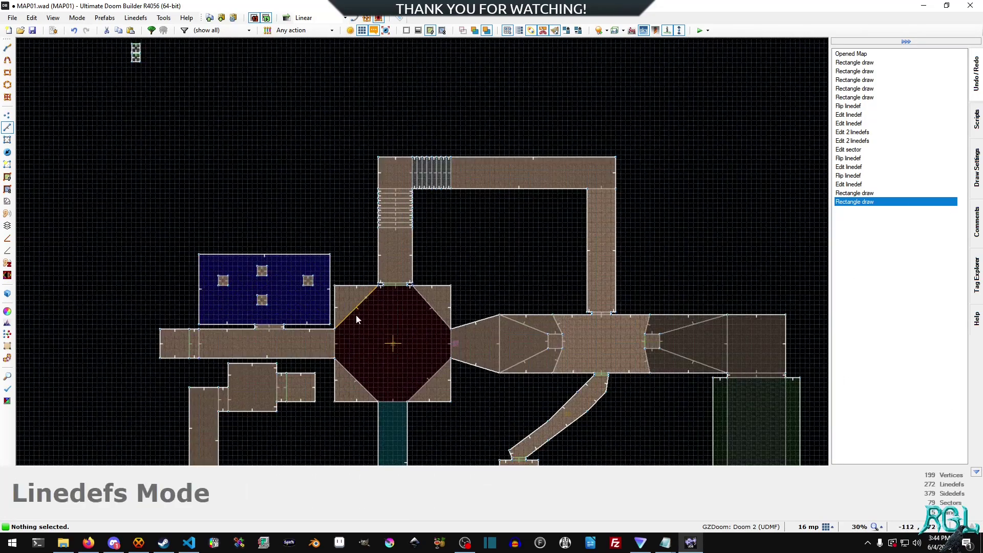
# - Review the detached portal linedef's action, exit line tag and portal type, leaving its properties without changes
pyautogui.moveTo(343, 327); pyautogui.dragTo(487, 191, button='middle')
pyautogui.scroll(4, 375, 265)
pyautogui.scroll(-3, 527, 254)
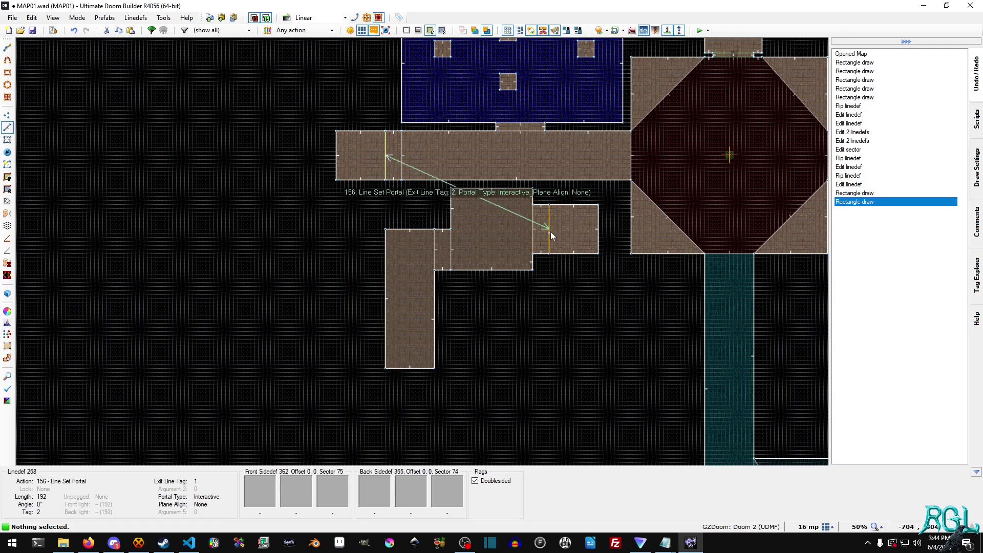
pyautogui.rightClick(549, 231)
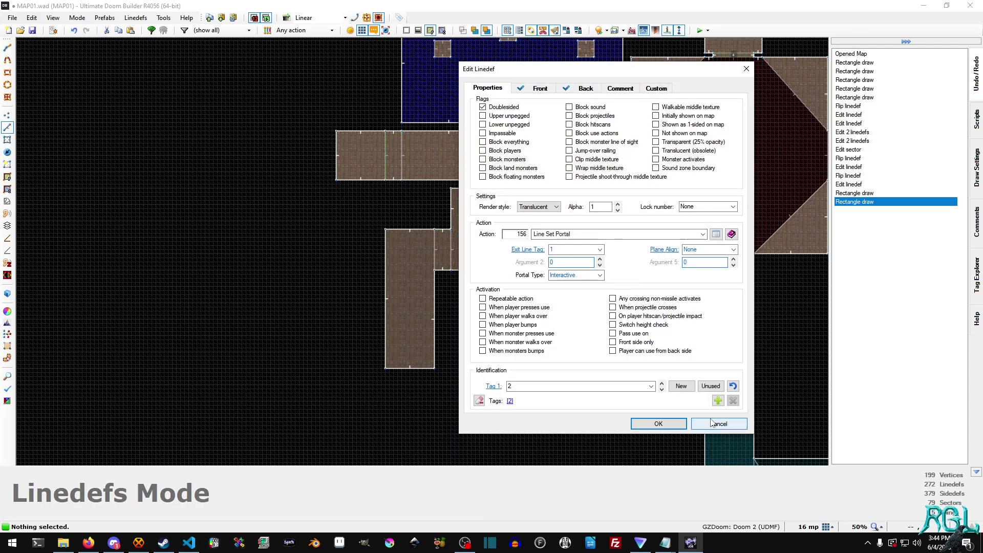
pyautogui.click(718, 423)
# - Save the map and switch away from the editor
pyautogui.hotkey('ctrl', 's')
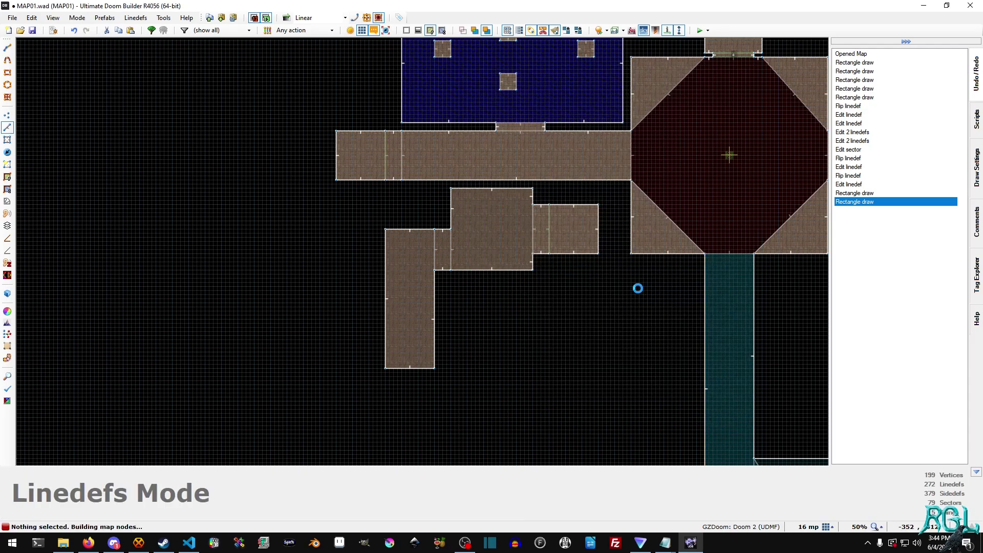
pyautogui.moveTo(722, 167); pyautogui.dragTo(642, 253, button='middle')
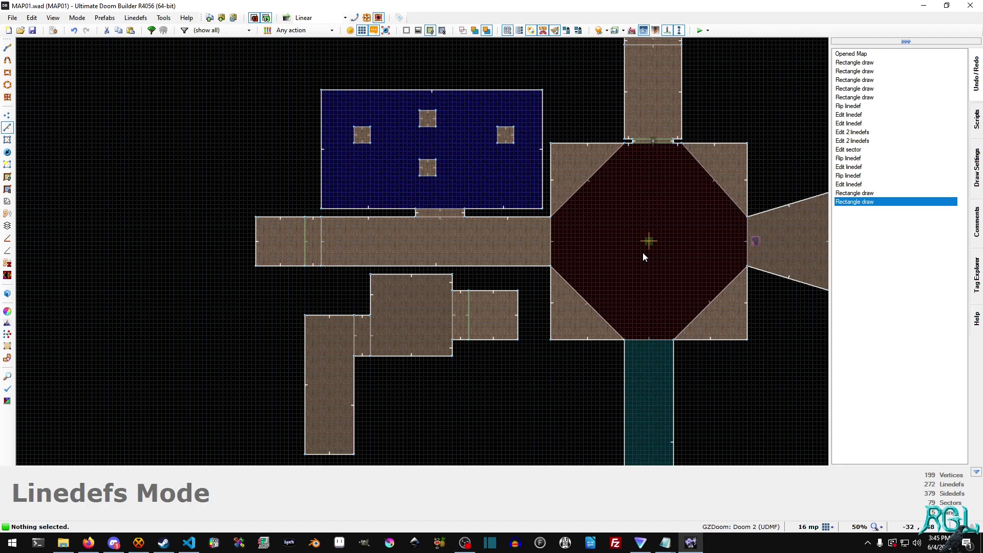
pyautogui.hotkey('alt', 'Tab')
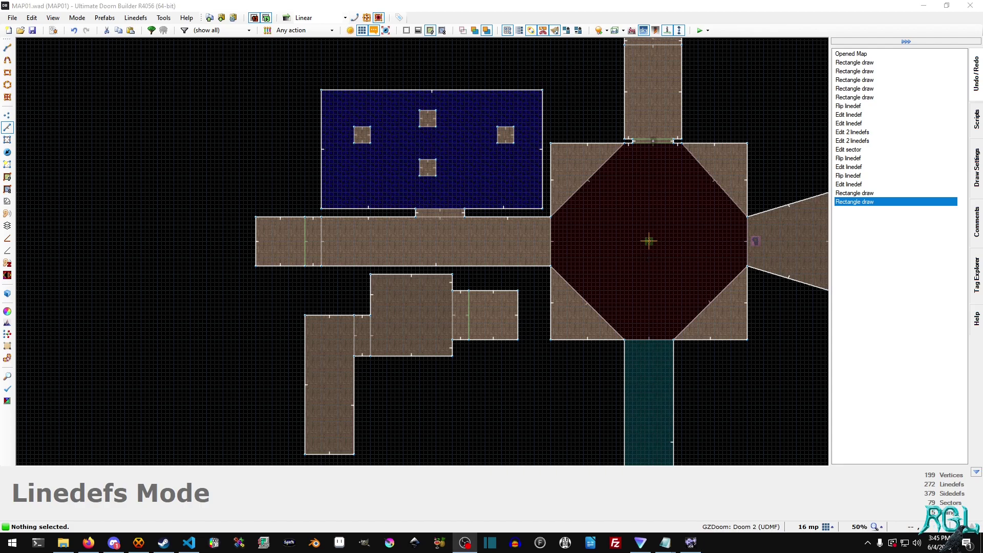